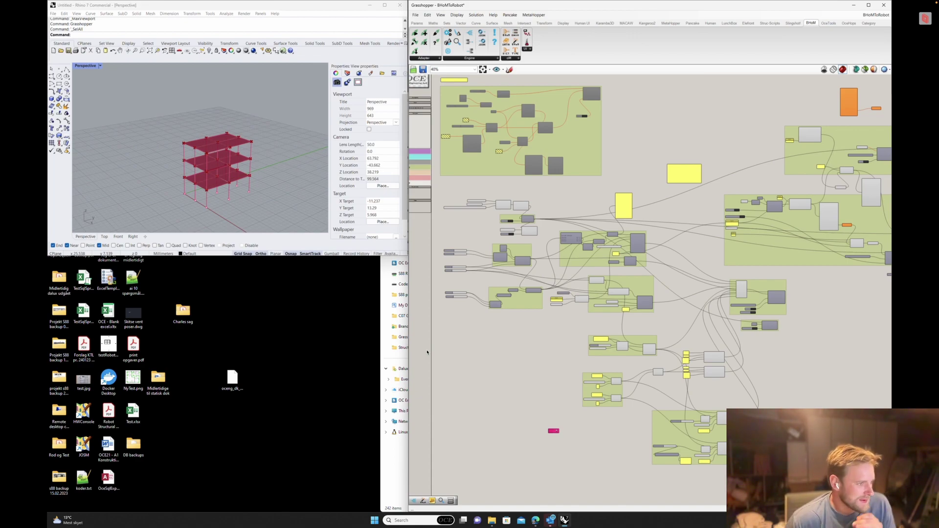
Step: Switch to the browser and review the BHoM website at bhom.xyz and the BHoM organization page on GitHub
left_click(534, 521)
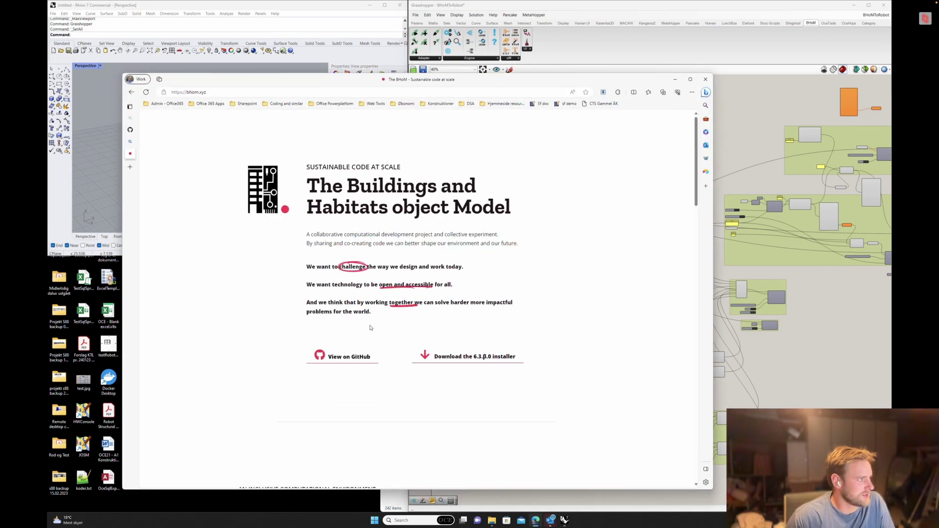
left_click_drag(317, 186, 346, 186)
left_click(442, 205)
left_click(381, 195)
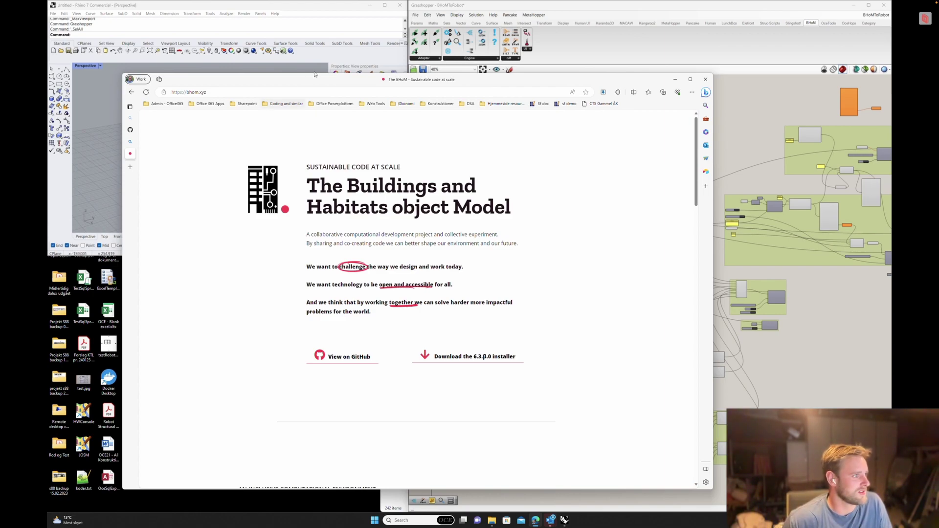
left_click_drag(323, 80, 350, 80)
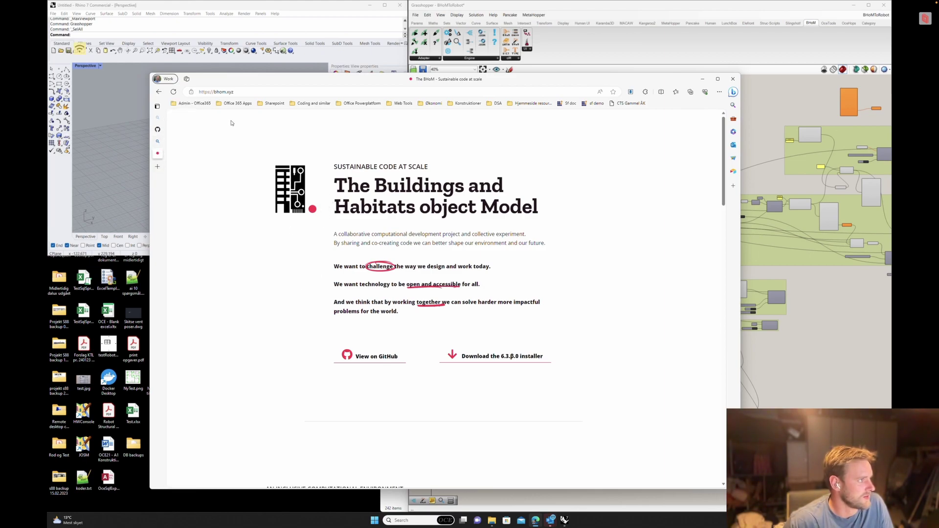
left_click(225, 92)
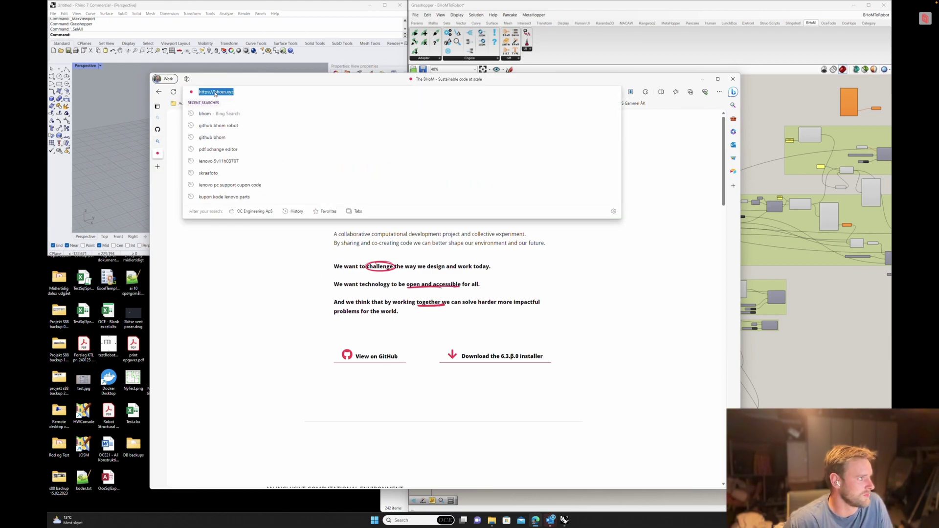
left_click(553, 377)
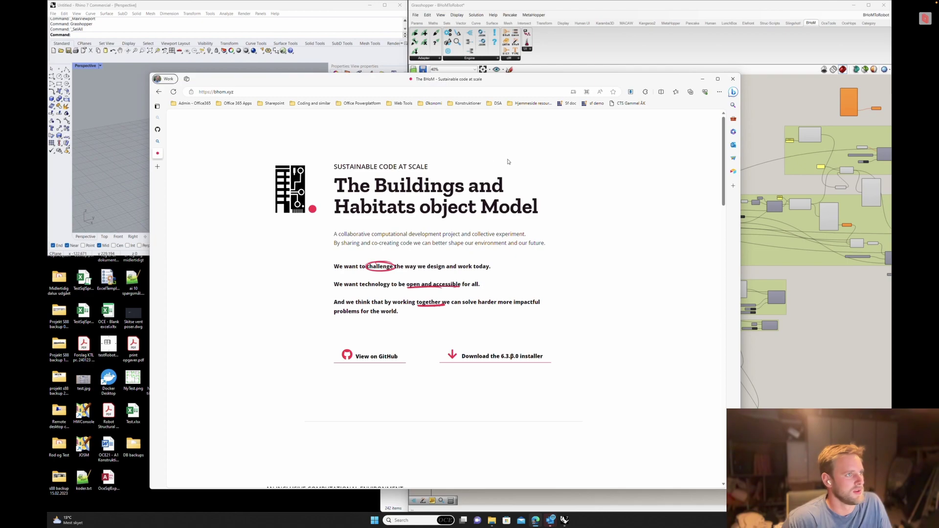
left_click(157, 129)
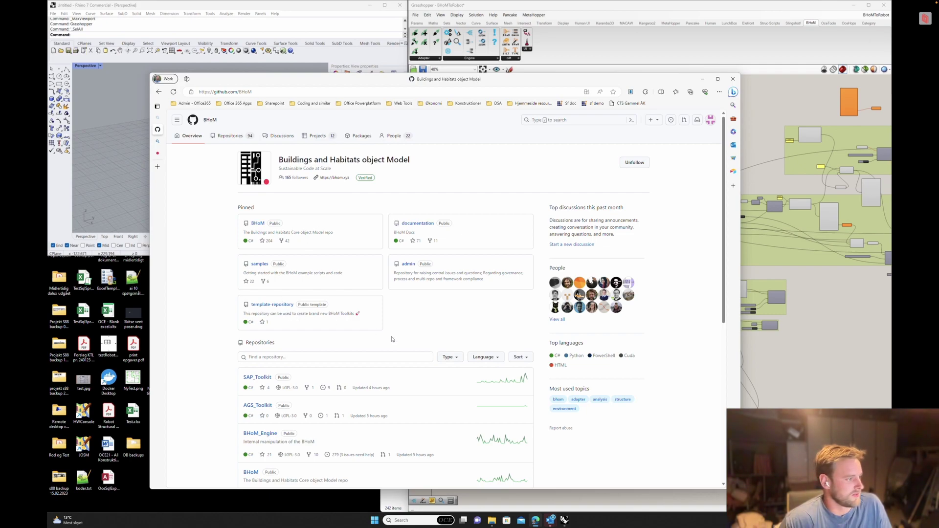
mouse_move(158, 142)
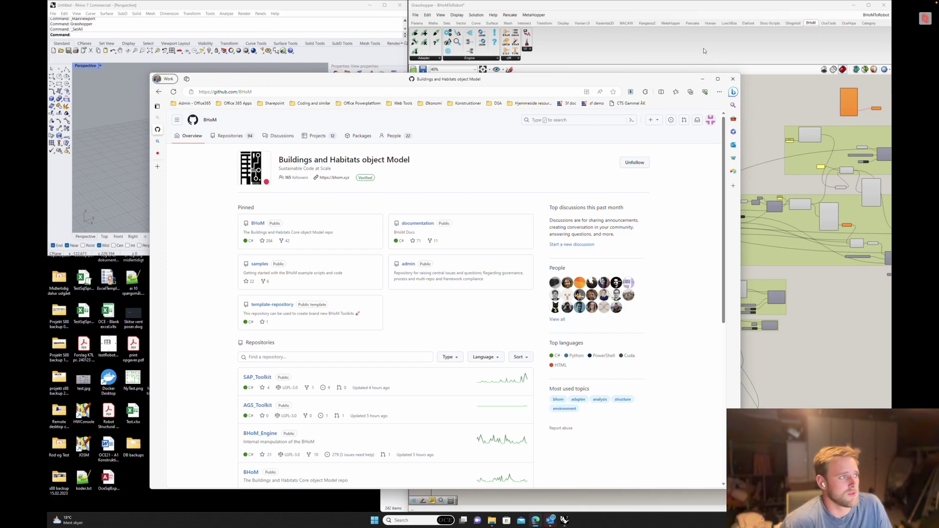
Step: Return to Grasshopper and set the X and Y grid spacing to about 10.7 m and 10.6 m, with grid counts of 3 and 4
left_click(719, 52)
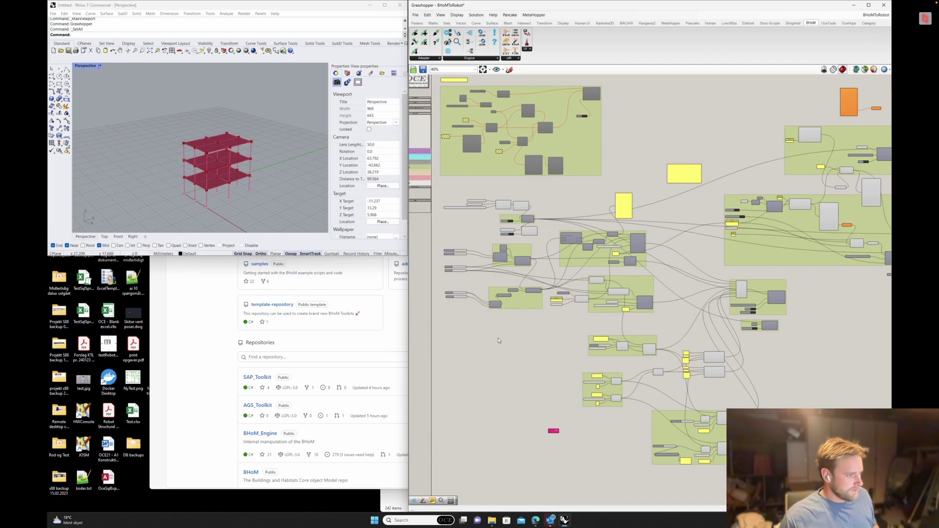
scroll(498, 341, "up", 1)
scroll(477, 299, "up", 3)
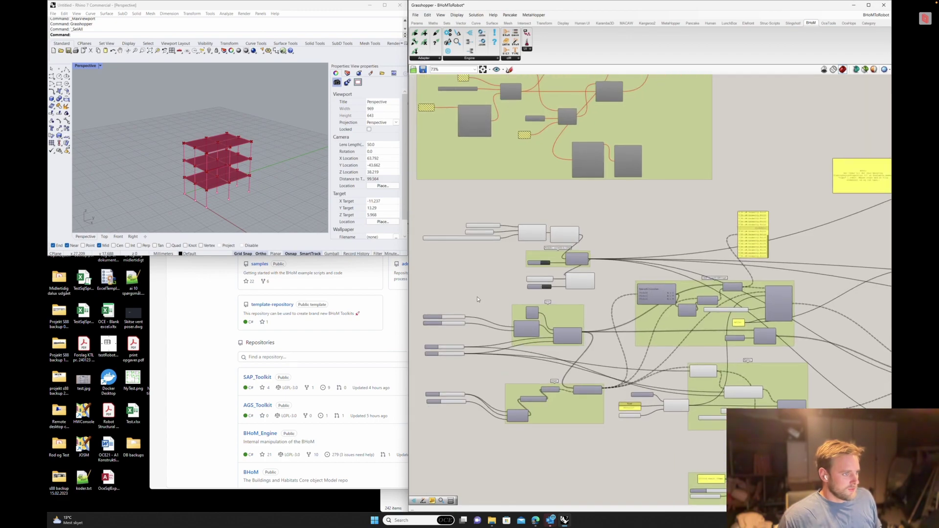
scroll(505, 277, "up", 4)
right_click_drag(532, 247, 529, 223)
left_click_drag(505, 268, 511, 279)
left_click_drag(502, 321, 503, 332)
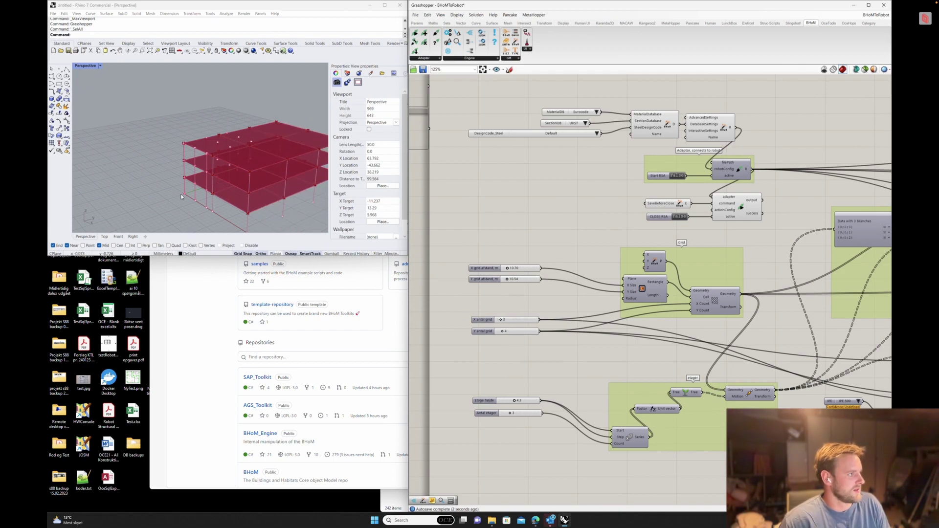
right_click_drag(181, 194, 218, 163)
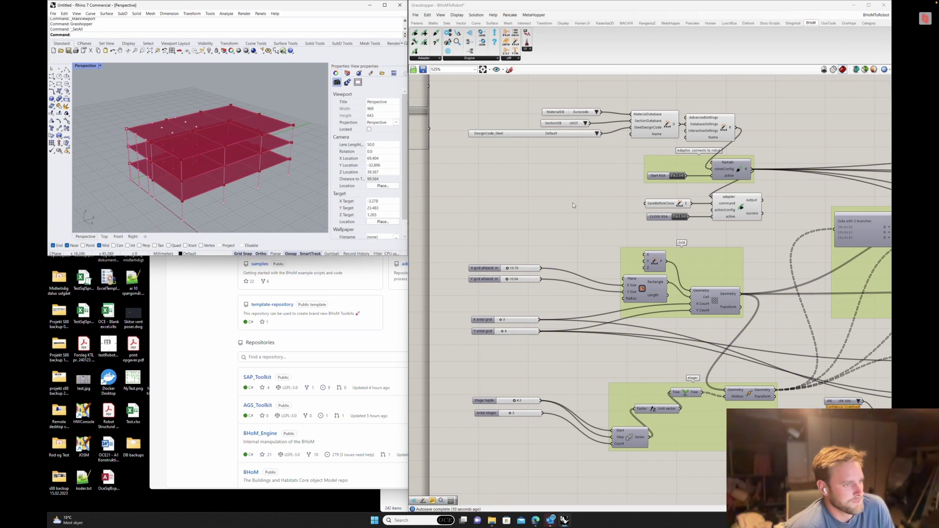
Step: Look up the CreateAdapter component among the BHoM adapter components
right_click_drag(581, 225, 553, 207)
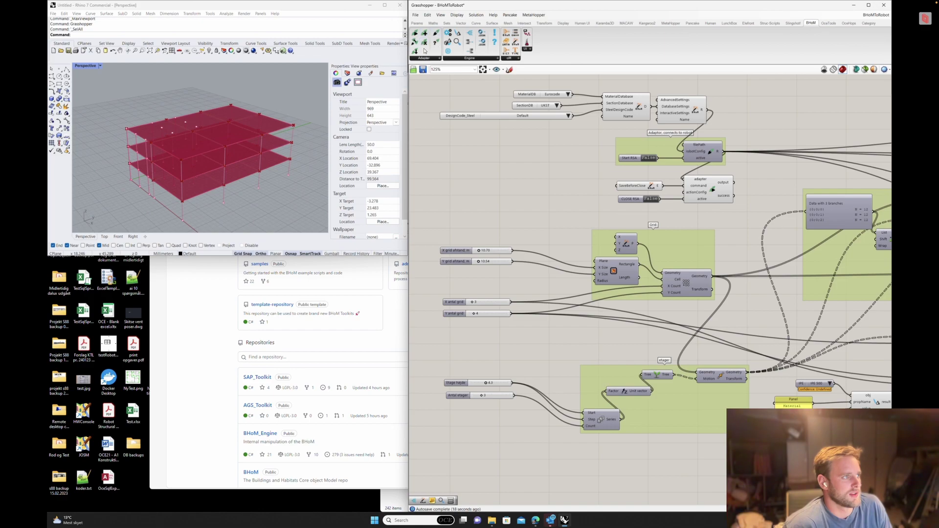
left_click(440, 59)
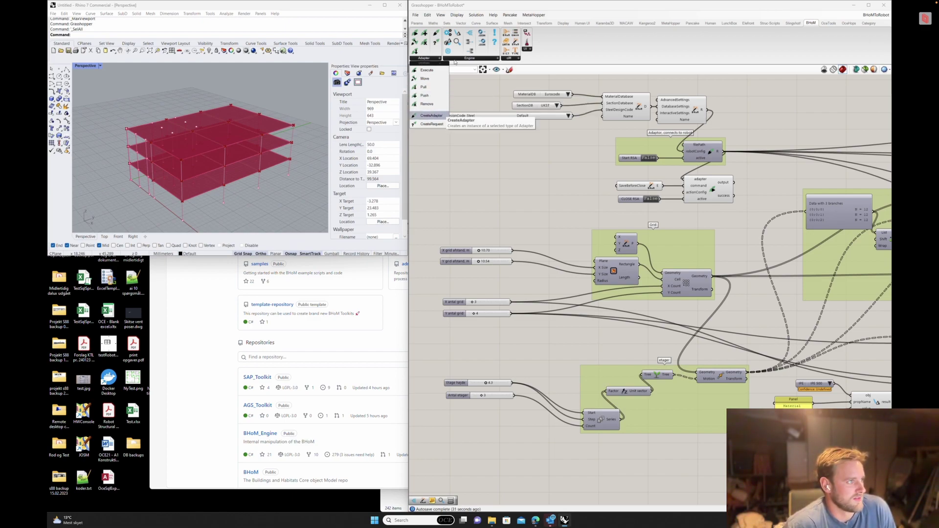
left_click(568, 189)
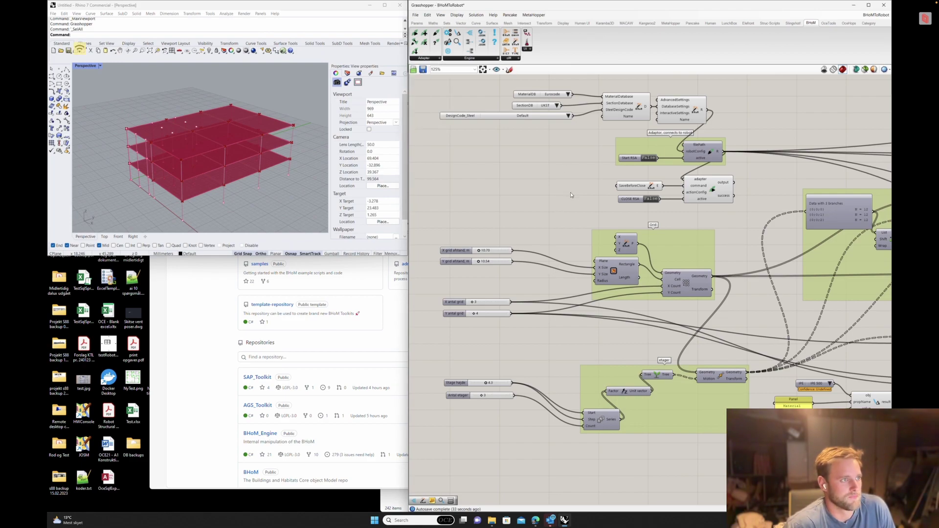
Step: Start Robot Structural Analysis through the Start RSA toggle of the adapter and dock its window beneath Rhino, beside Grasshopper
right_click_drag(573, 195, 530, 194)
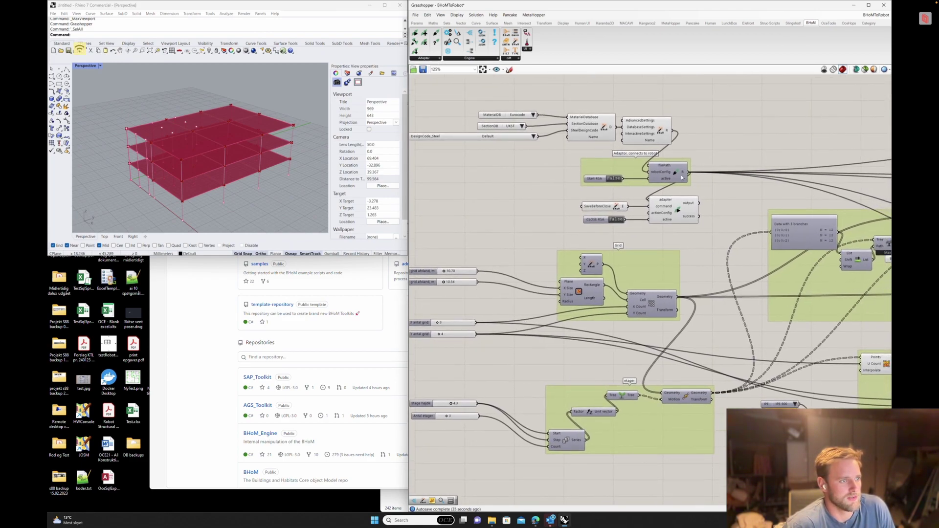
left_click(682, 177)
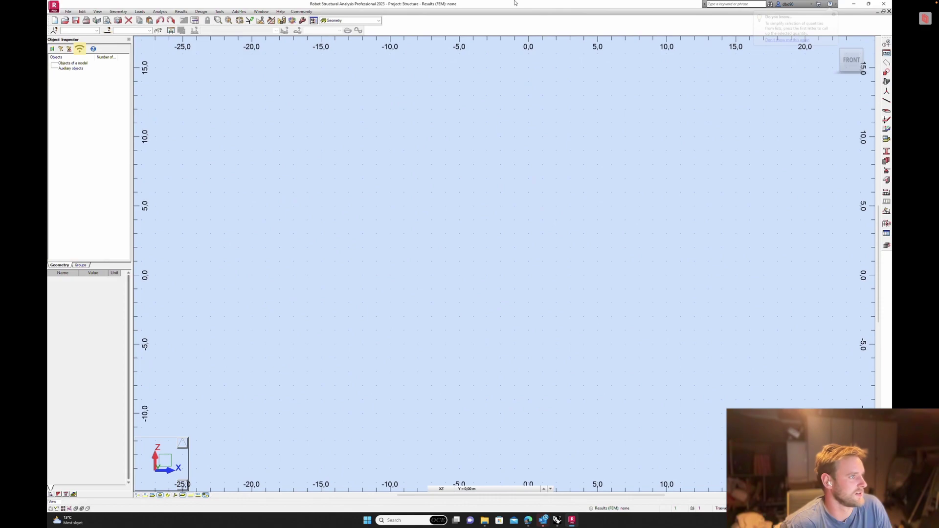
left_click_drag(516, 5, 49, 508)
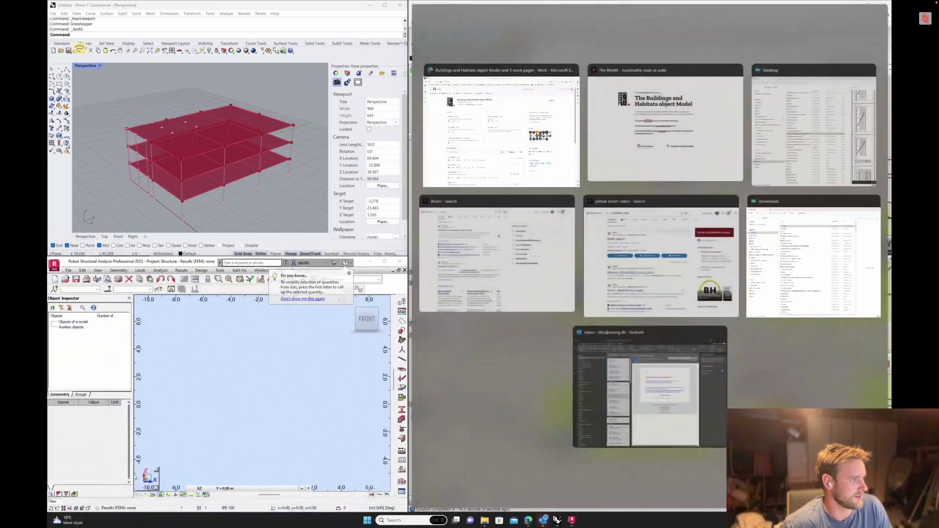
left_click(492, 383)
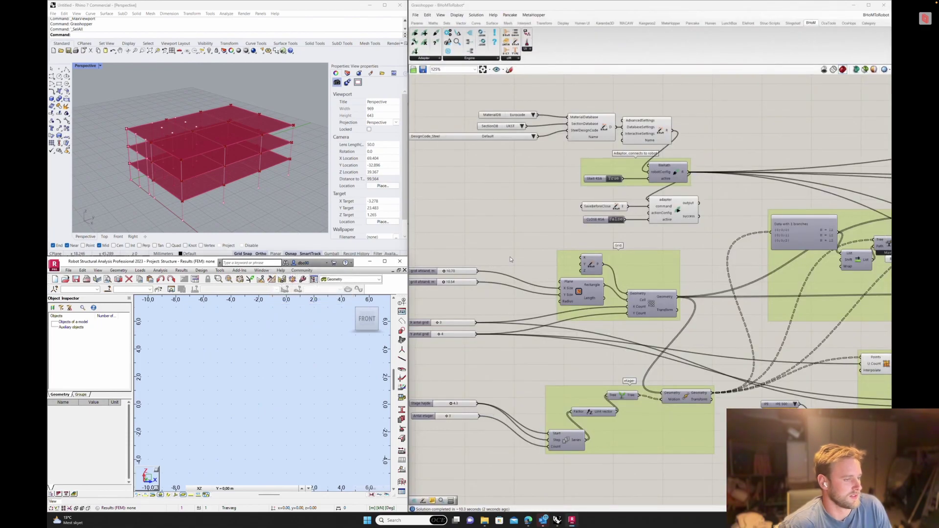
Step: Examine the component groups that define the grid, storeys, columns with supports, beams and concrete slabs
right_click_drag(518, 205, 528, 172)
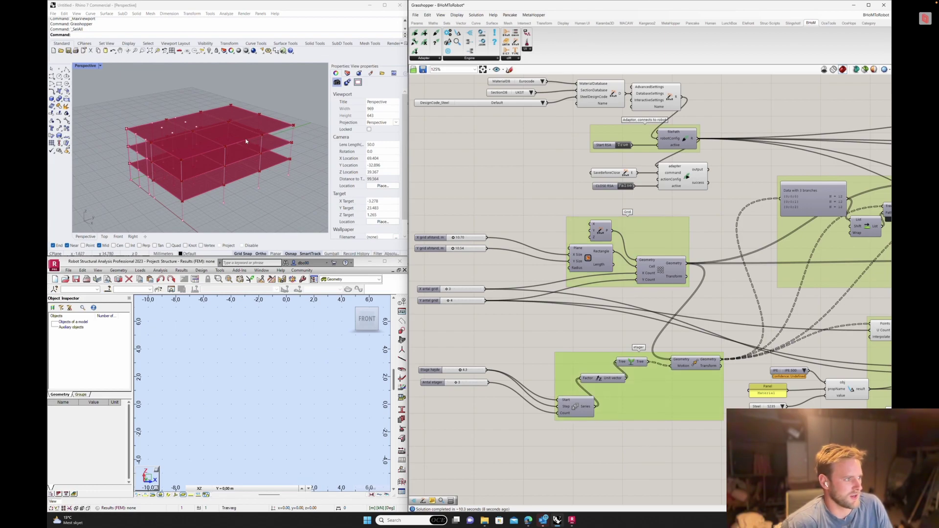
right_click_drag(575, 407, 580, 364)
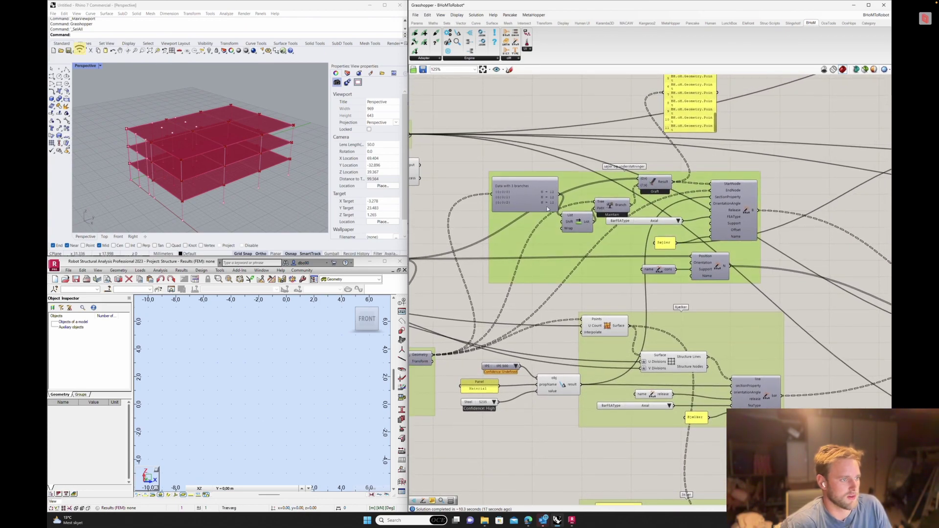
left_click(746, 213)
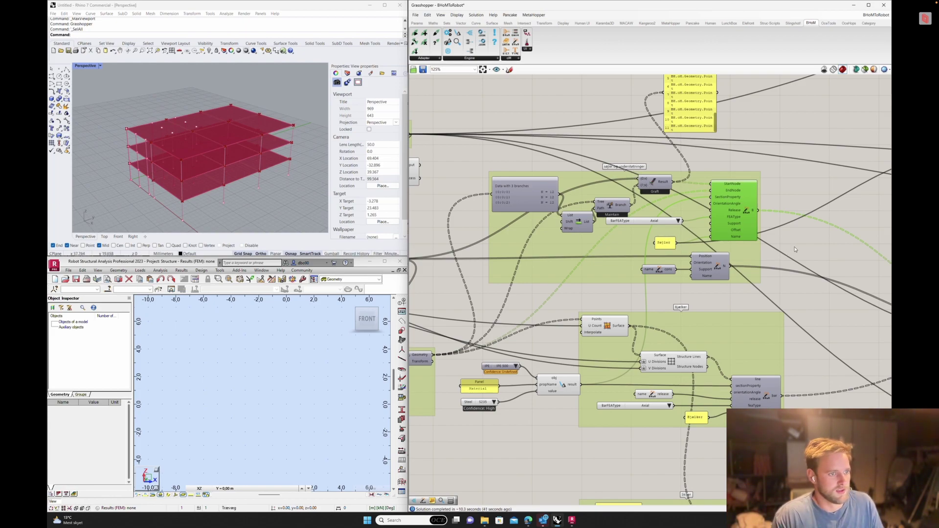
left_click(812, 321)
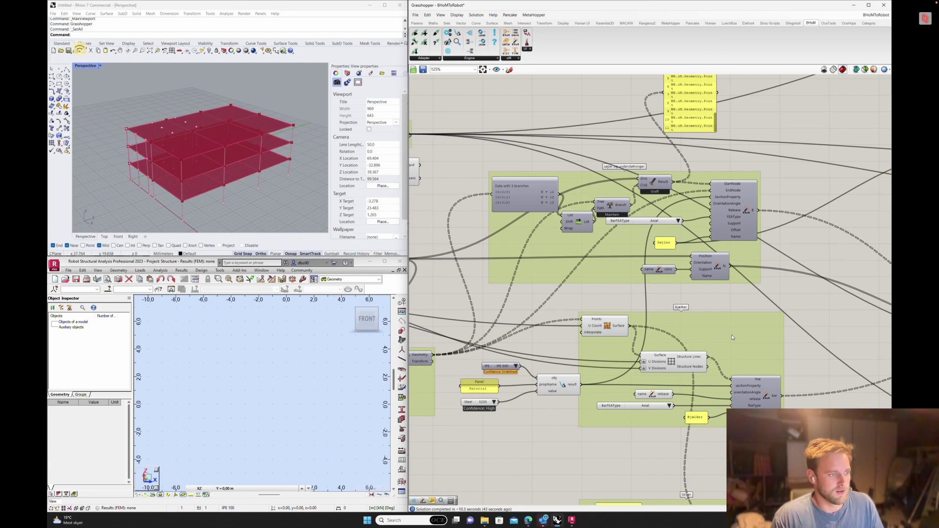
right_click_drag(597, 334, 589, 278)
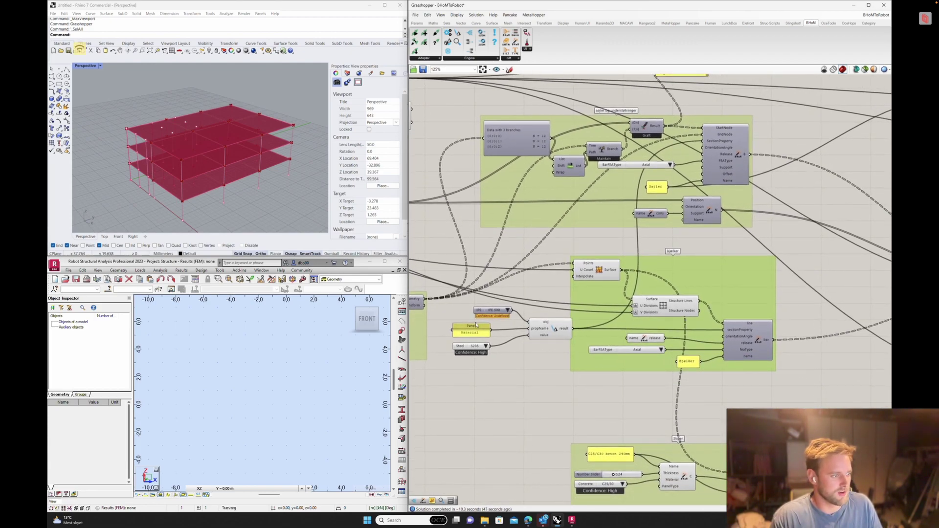
left_click_drag(556, 378, 468, 311)
left_click(489, 376)
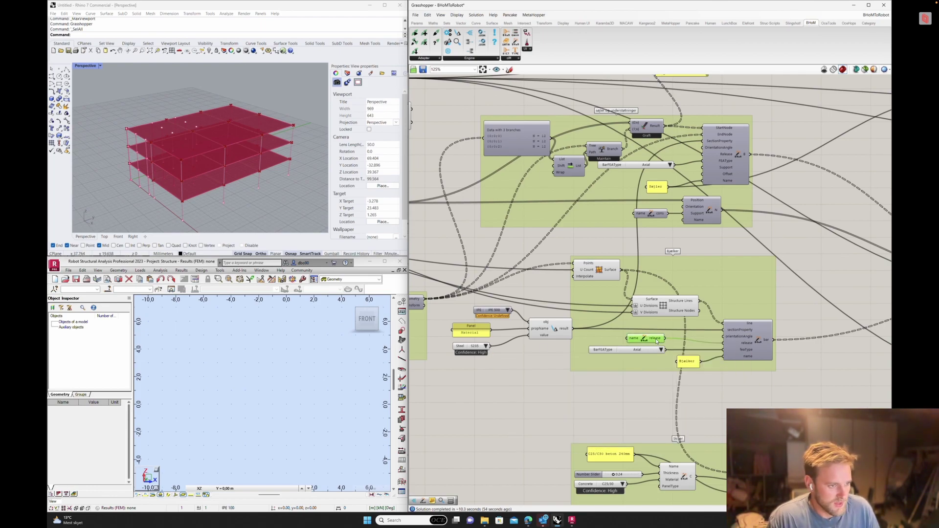
left_click(739, 344)
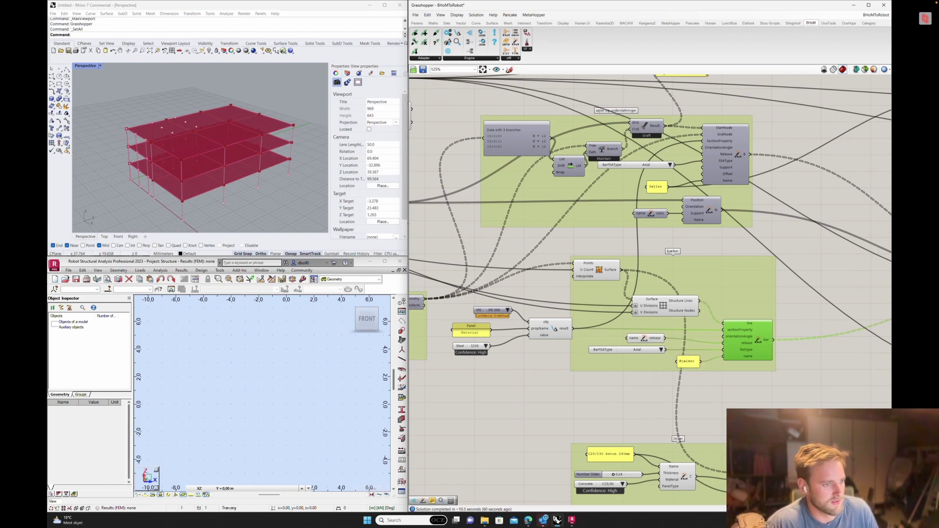
left_click(782, 415)
right_click_drag(782, 414, 778, 308)
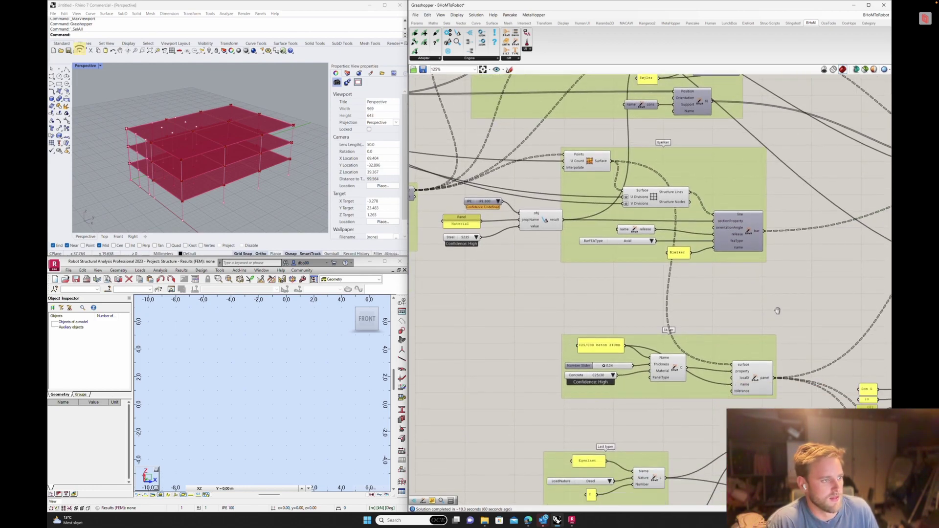
right_click_drag(670, 439, 672, 381)
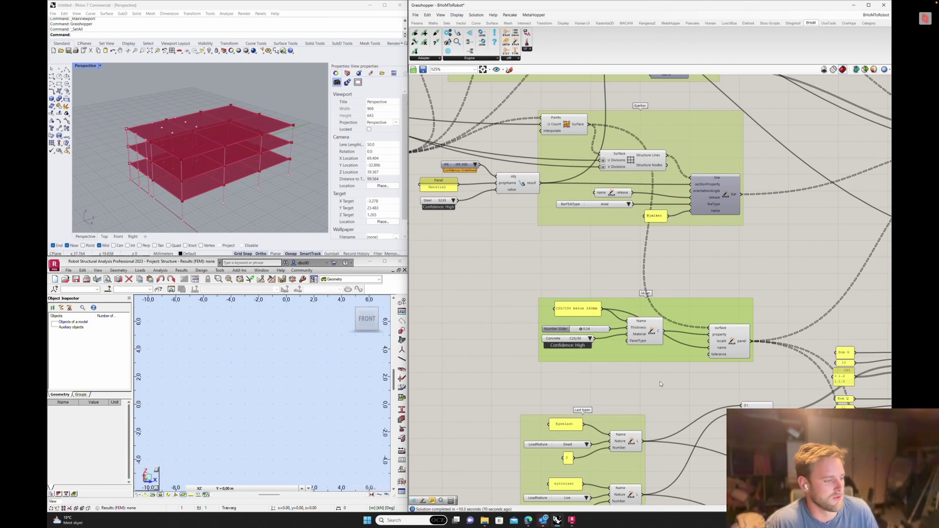
Step: Examine the load type group, the two load combination components with their names, numbers and factors, and the area load group
right_click_drag(694, 403, 583, 375)
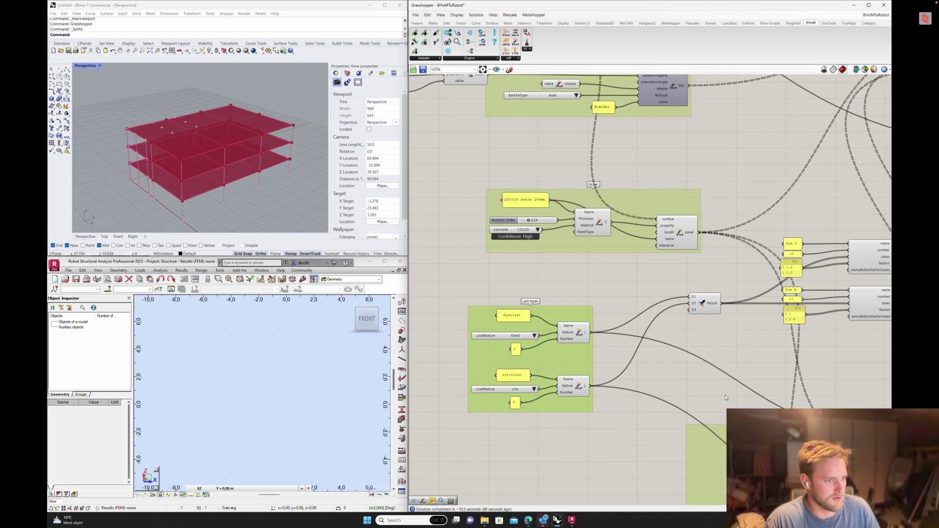
right_click_drag(724, 398, 591, 354)
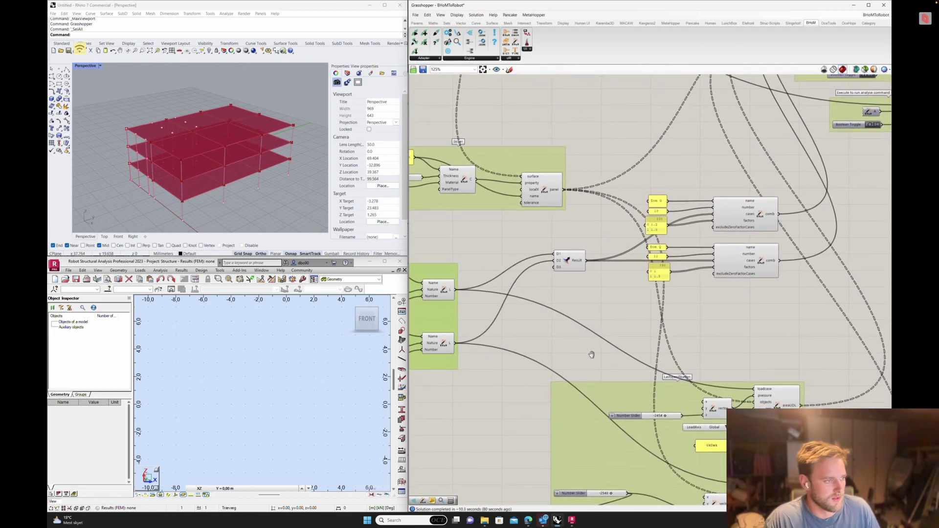
right_click_drag(605, 303, 573, 338)
left_click(575, 261)
left_click(734, 259)
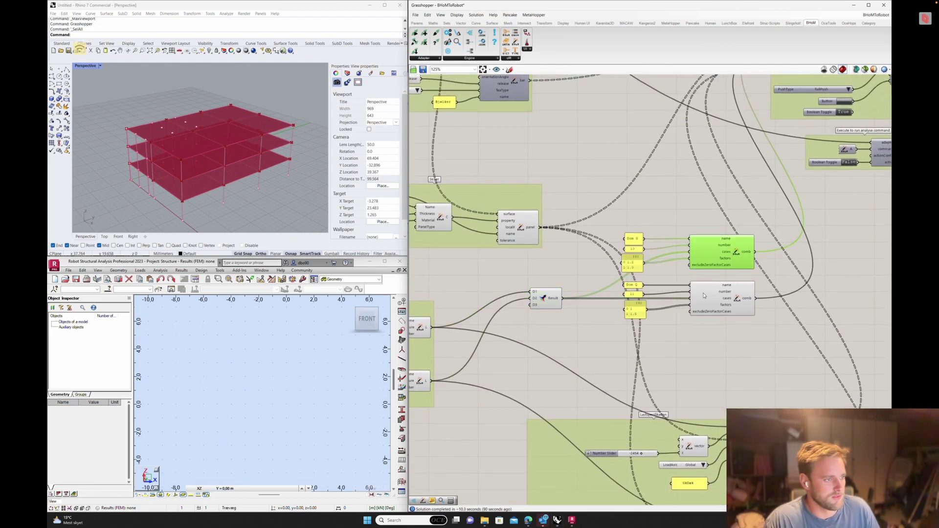
left_click(634, 239)
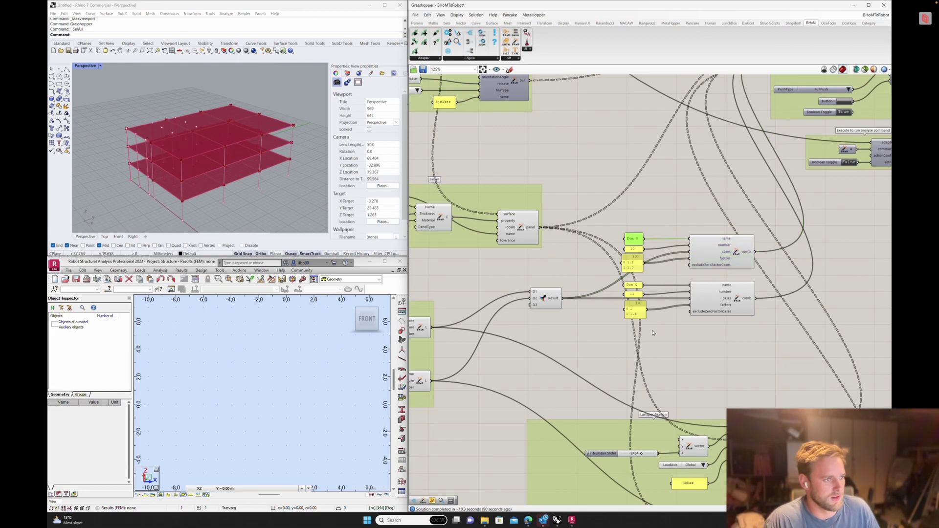
left_click(636, 285)
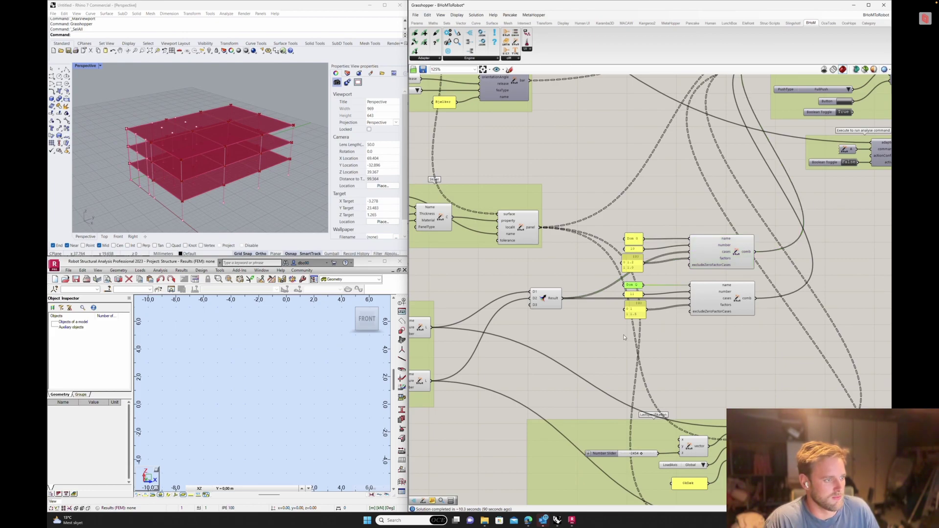
left_click(635, 313)
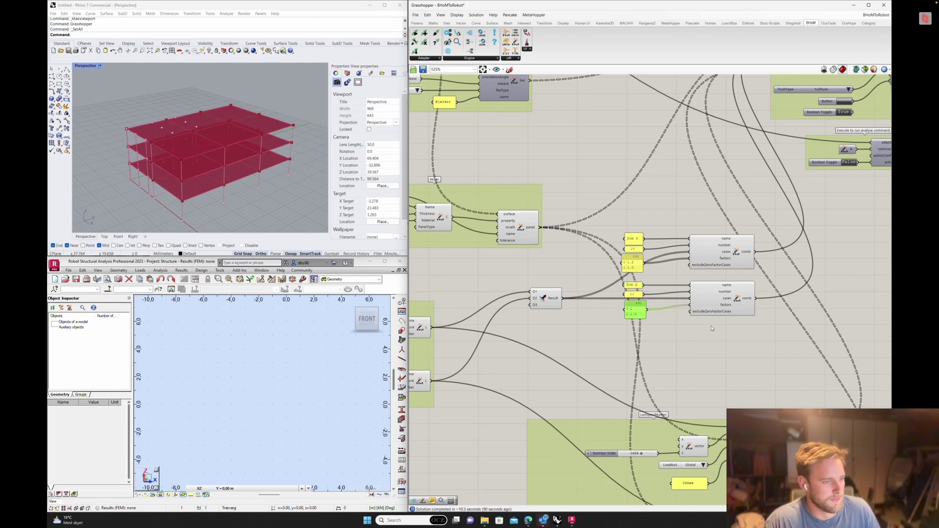
left_click_drag(616, 226, 769, 350)
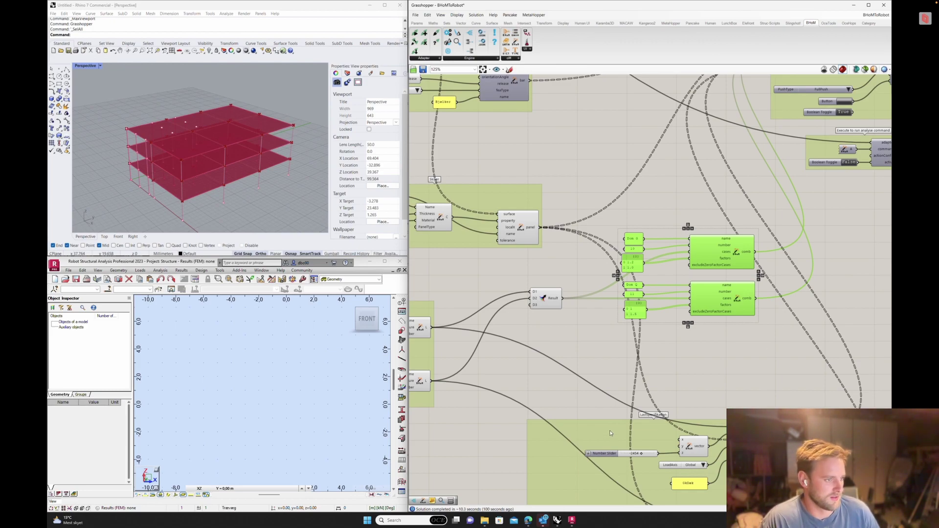
left_click(732, 375)
right_click_drag(745, 388, 709, 270)
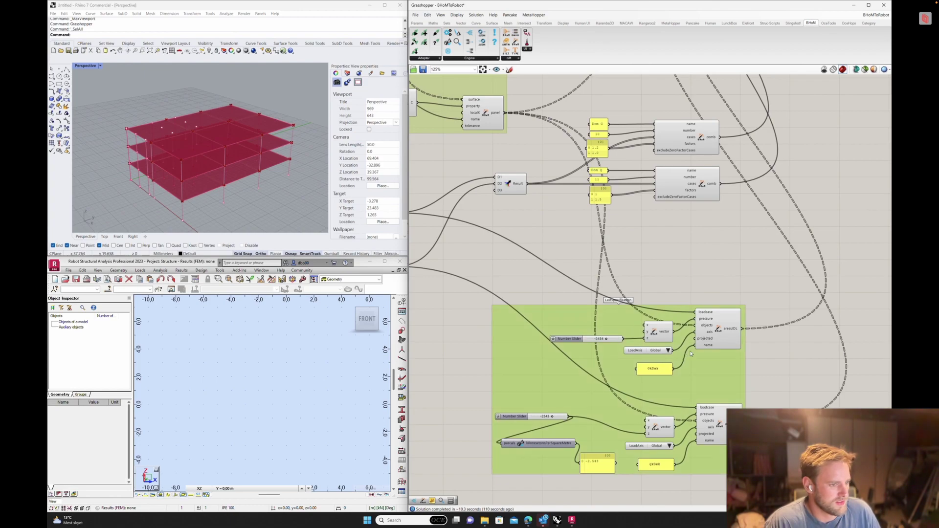
Step: Examine how the column, beam, slab and load outputs feed the merge component in the "Push initial objects to robot" group
scroll(679, 353, "down", 3)
right_click_drag(702, 307, 699, 313)
scroll(598, 232, "up", 2)
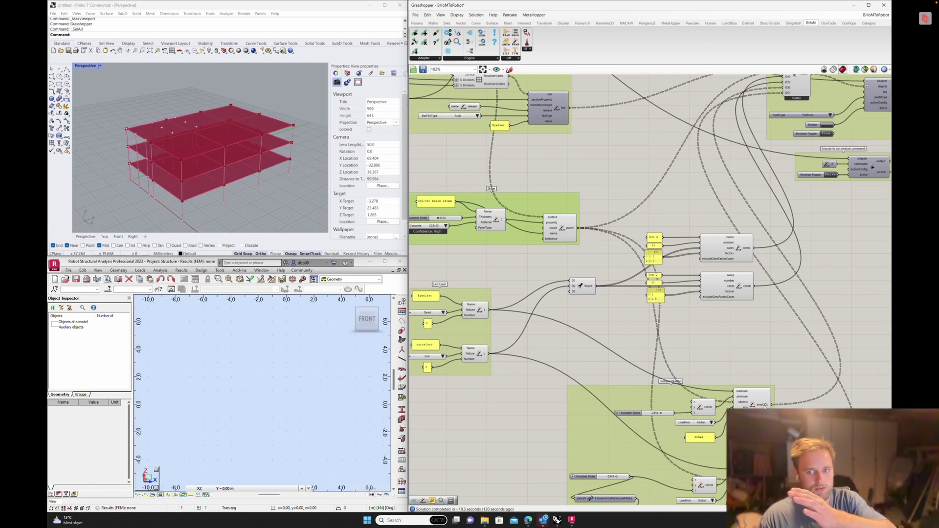
scroll(753, 318, "down", 1)
right_click_drag(753, 318, 681, 326)
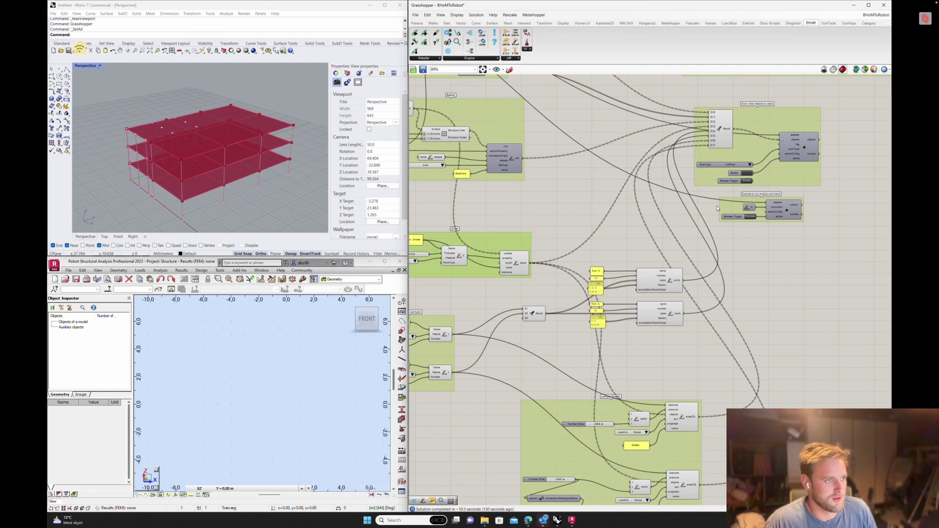
left_click(719, 121)
scroll(719, 114, "up", 3)
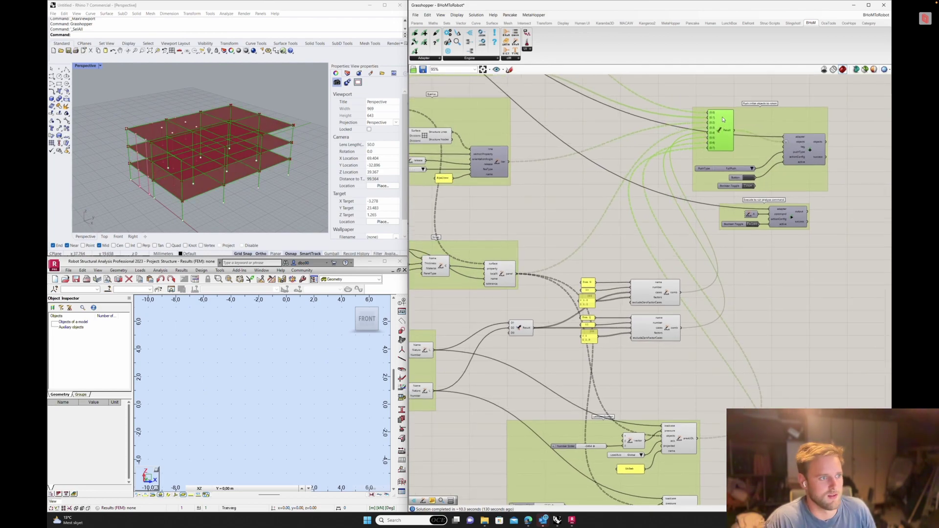
right_click_drag(723, 107, 704, 184)
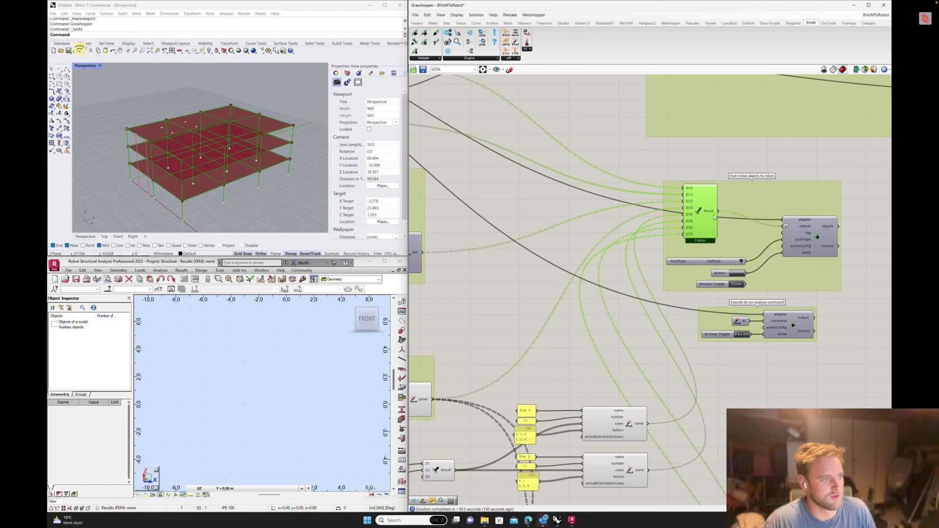
right_click_drag(531, 282, 603, 292)
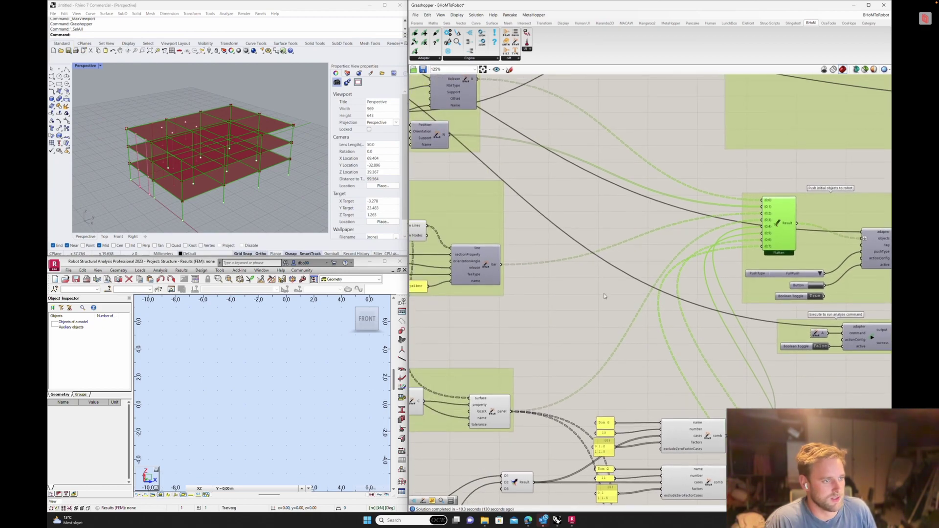
scroll(592, 315, "down", 4)
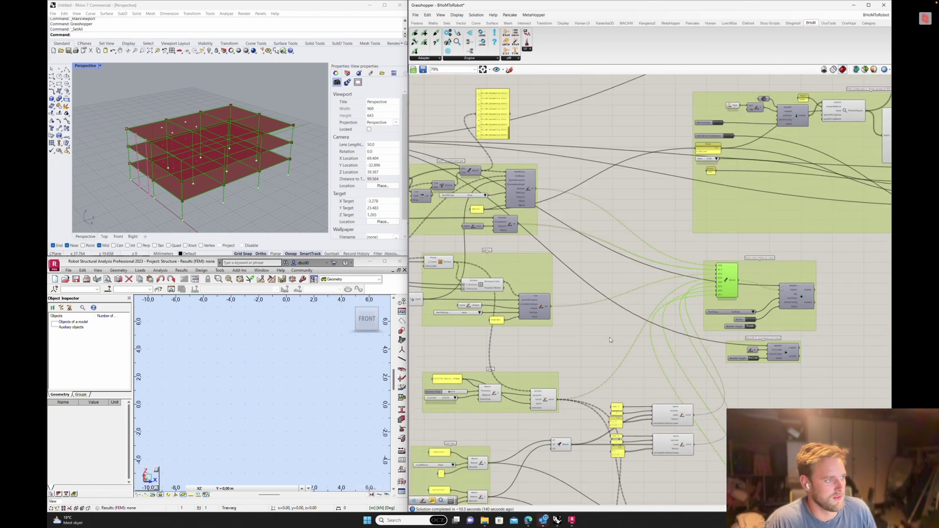
right_click_drag(570, 247, 596, 308)
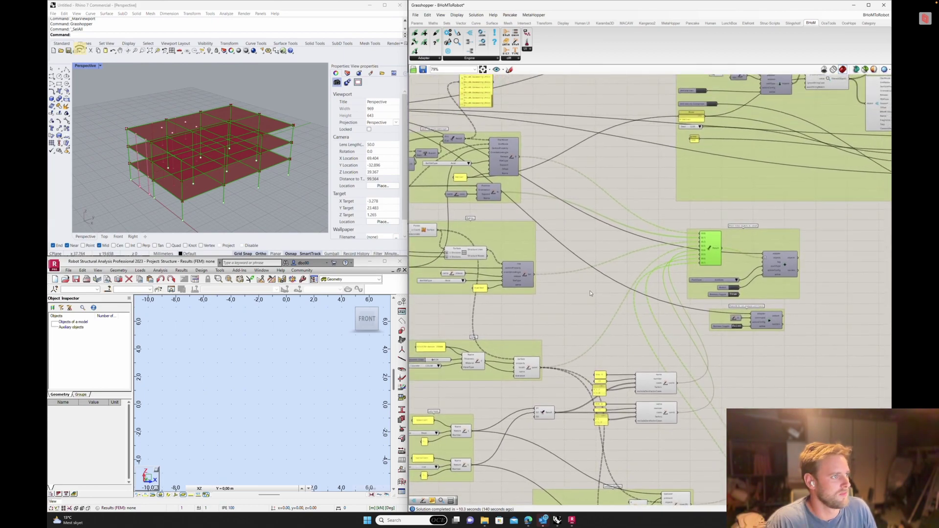
Step: Trace the wires from the column, beam, slab, two load combination and area load components to the merge component
left_click(513, 158)
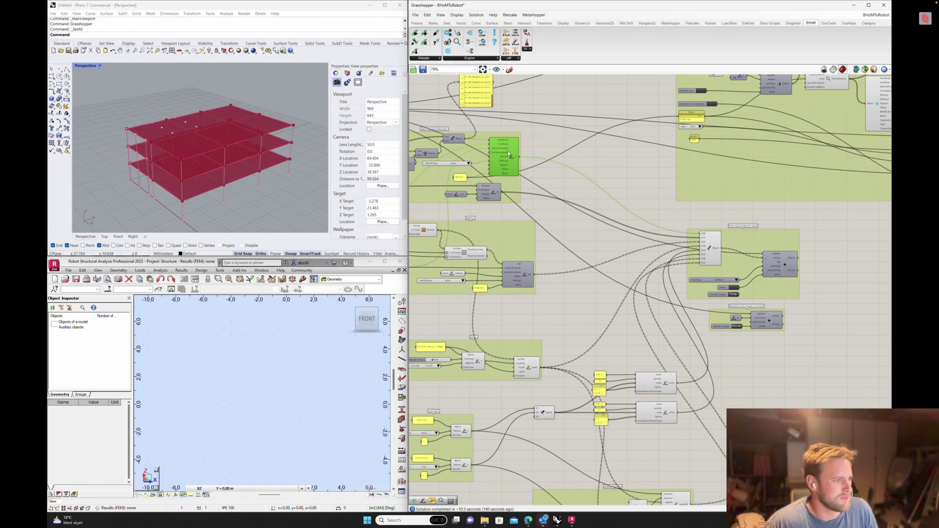
left_click(528, 279)
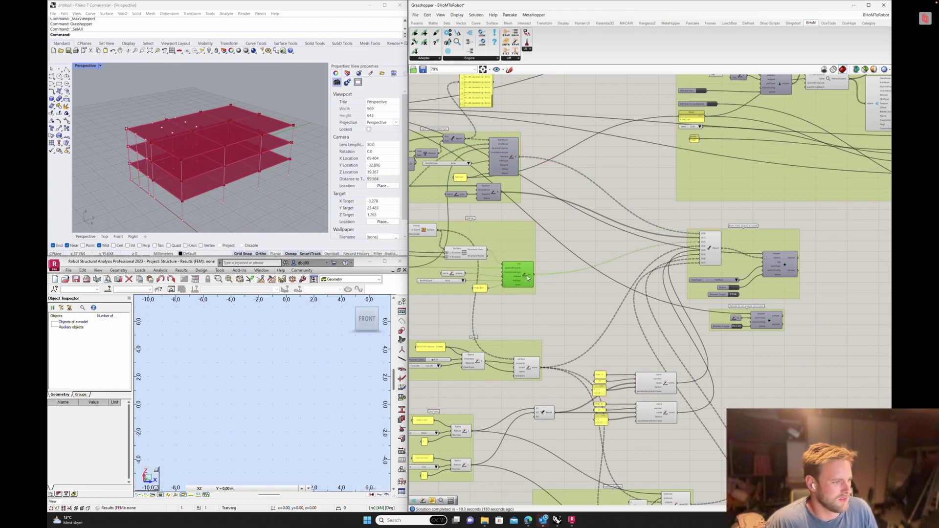
left_click(529, 372)
left_click(648, 389)
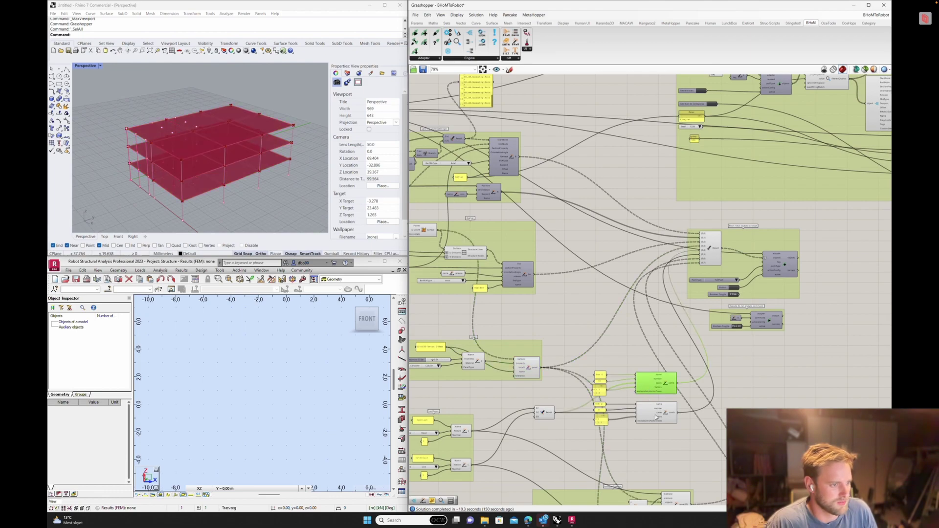
left_click(656, 416)
right_click_drag(670, 445, 583, 404)
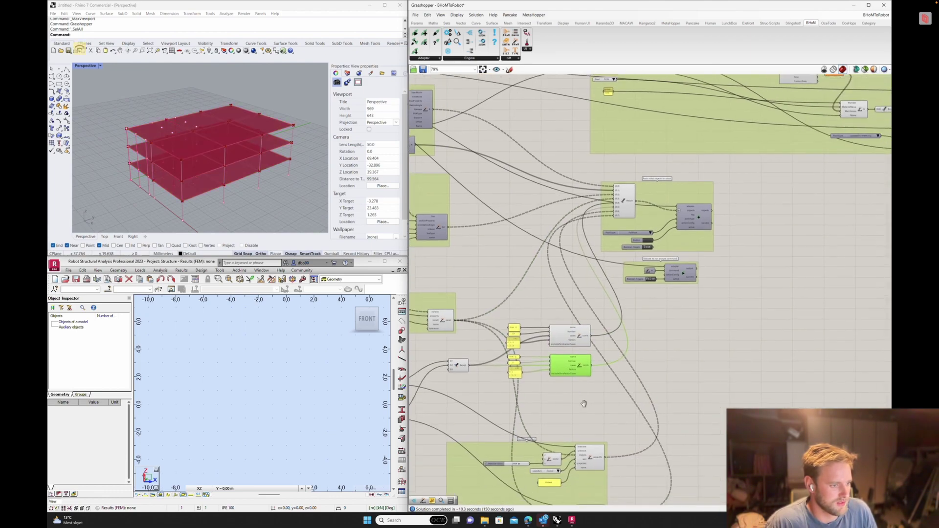
left_click(595, 455)
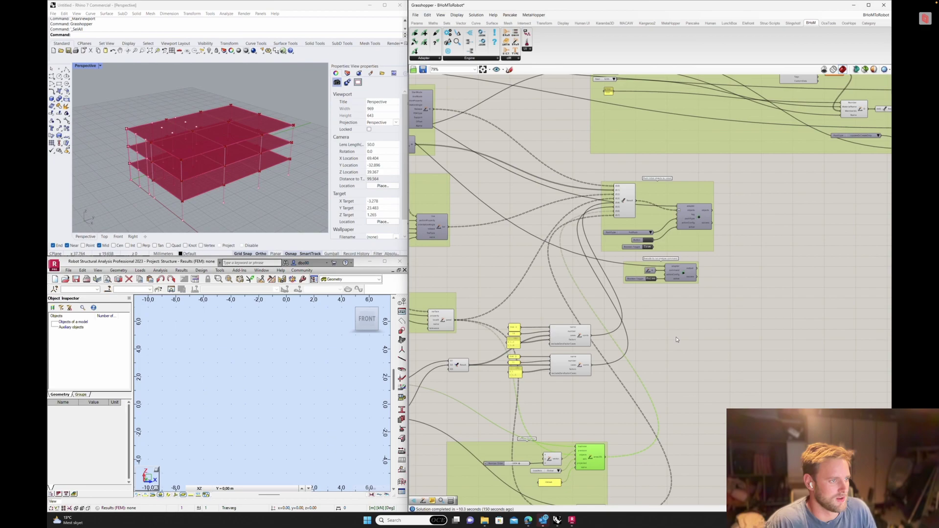
Step: Push the initial objects to Robot with push type FullPush and turn the Robot view to 3D isometric
scroll(645, 191, "up", 3)
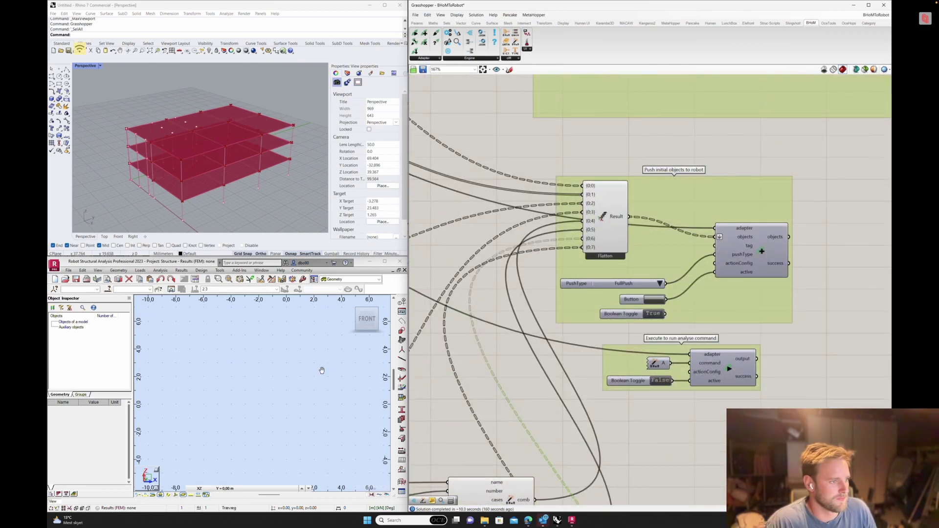
left_click(378, 312)
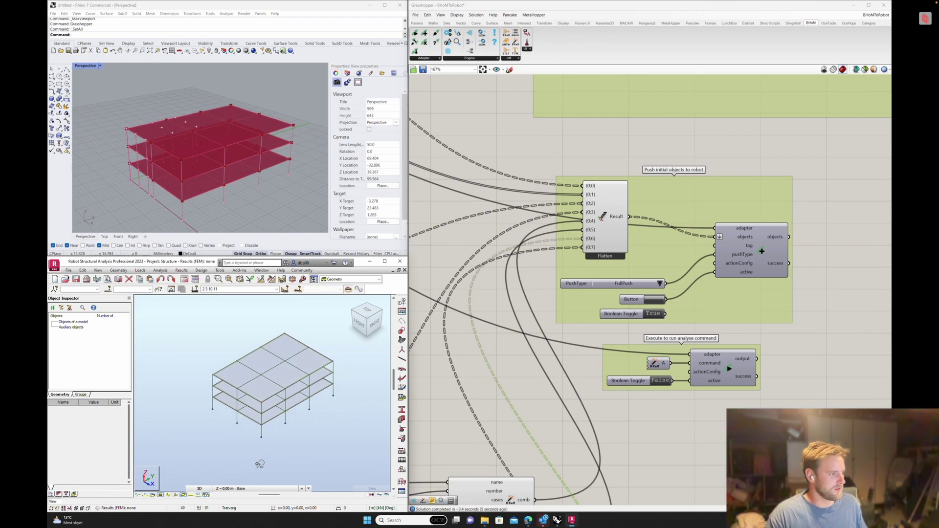
Step: Show the support symbols on the pushed structure and check its members, panels and nodes in the model object list
left_click(79, 328)
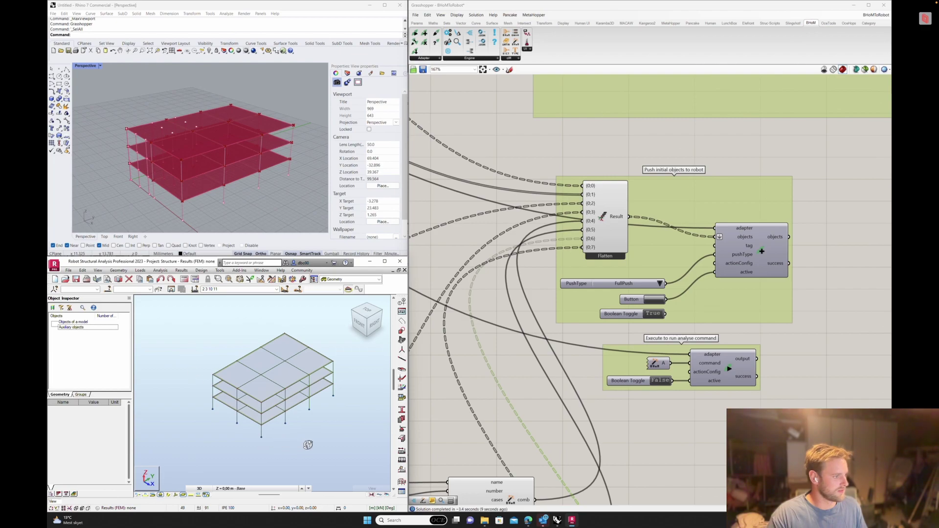
right_click(244, 434)
left_click(244, 389)
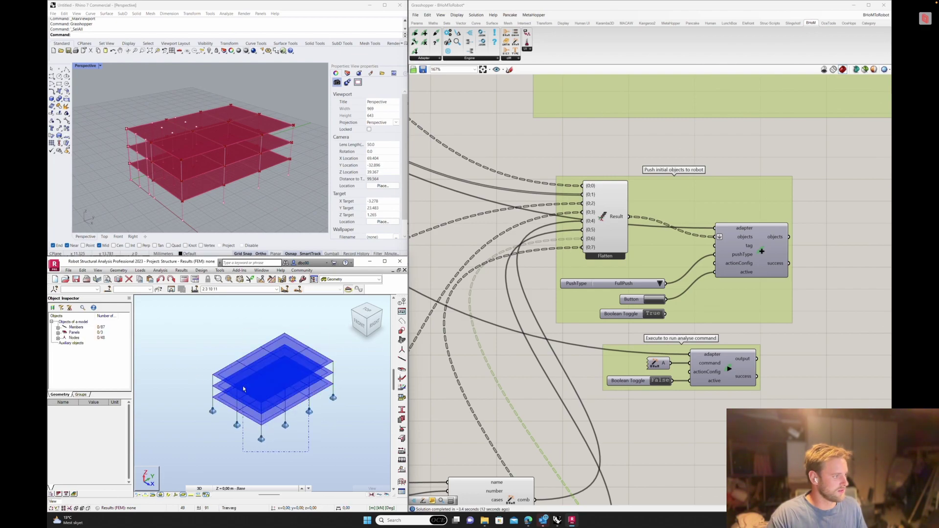
key("Escape")
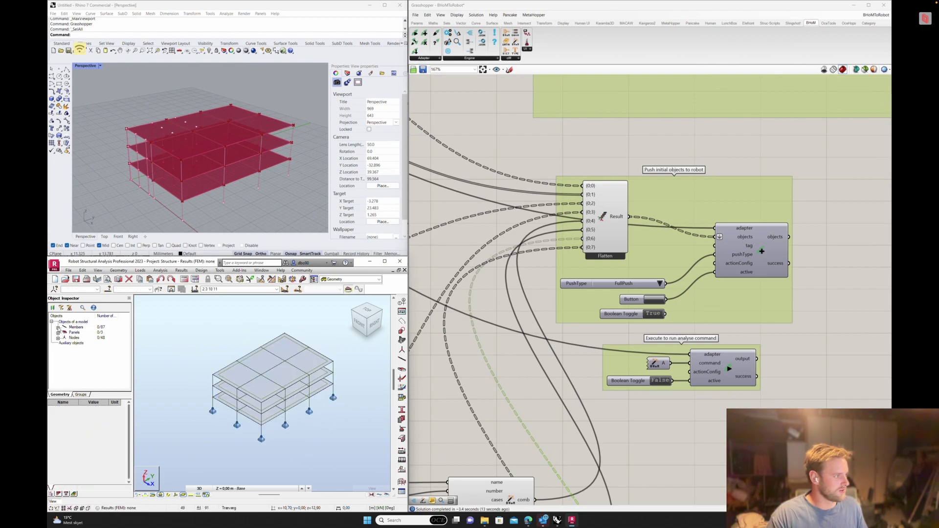
left_click(59, 328)
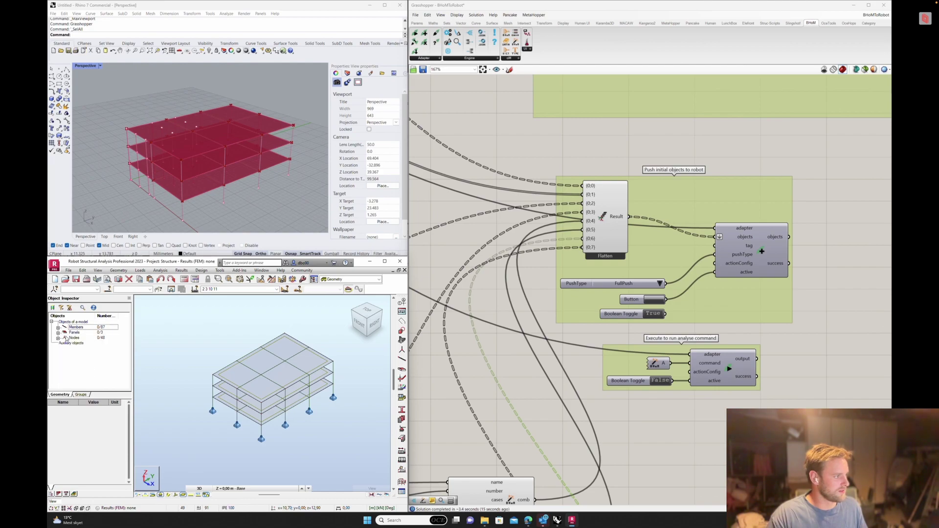
Step: Open the full Members table, inspect the section and material of a member, and return to the structure view
right_click(259, 352)
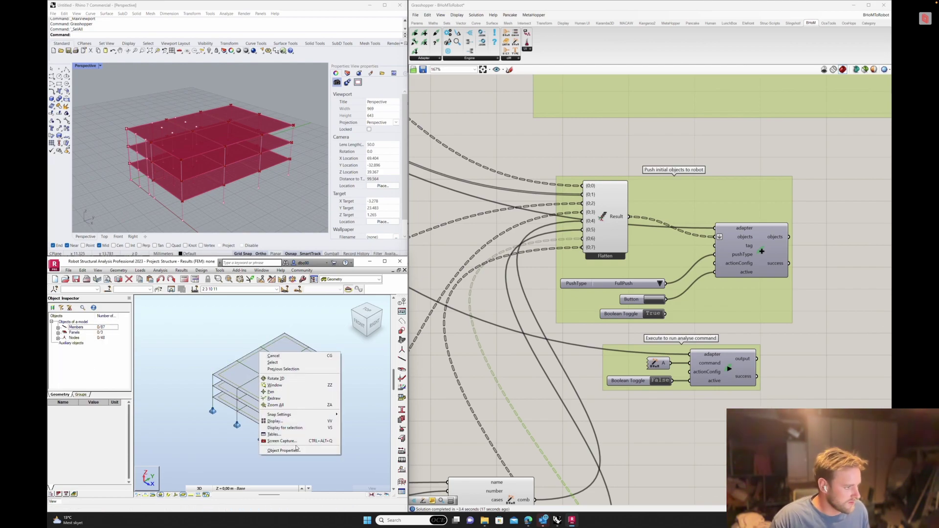
left_click(275, 434)
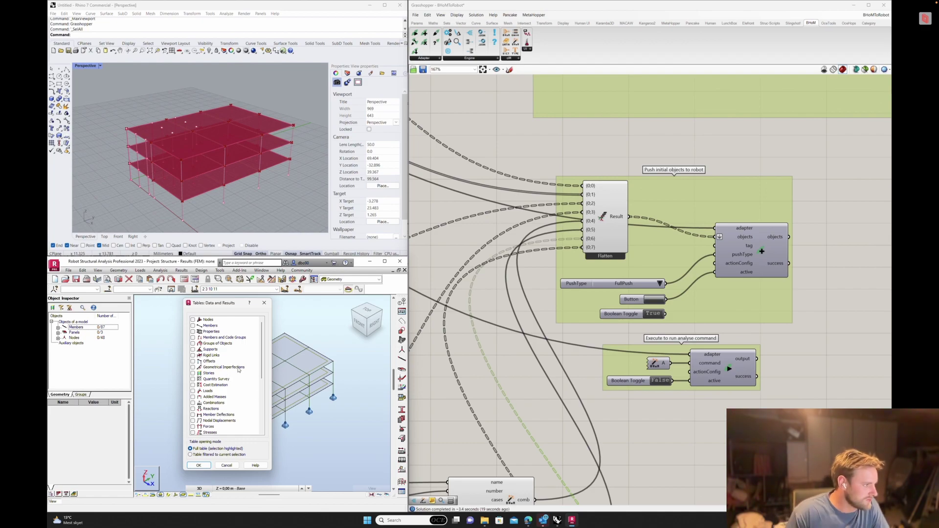
left_click(193, 326)
left_click(202, 464)
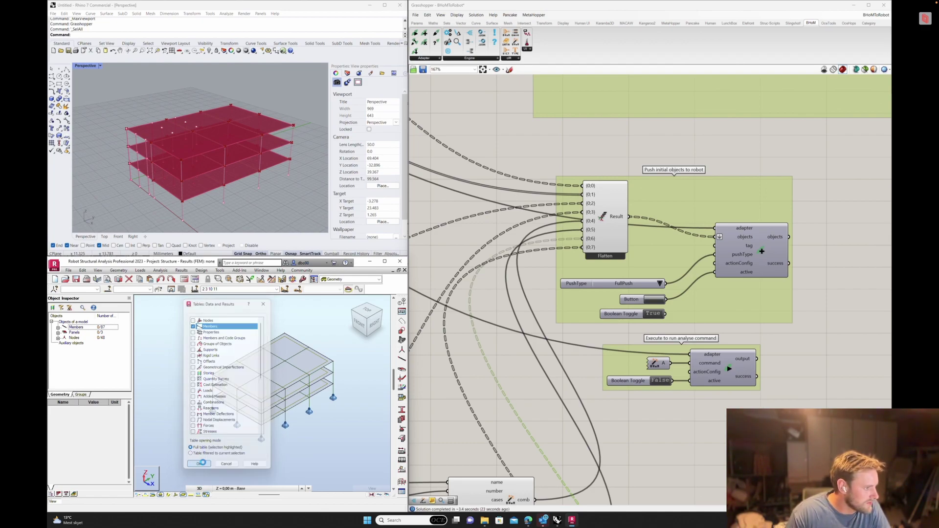
left_click(208, 345)
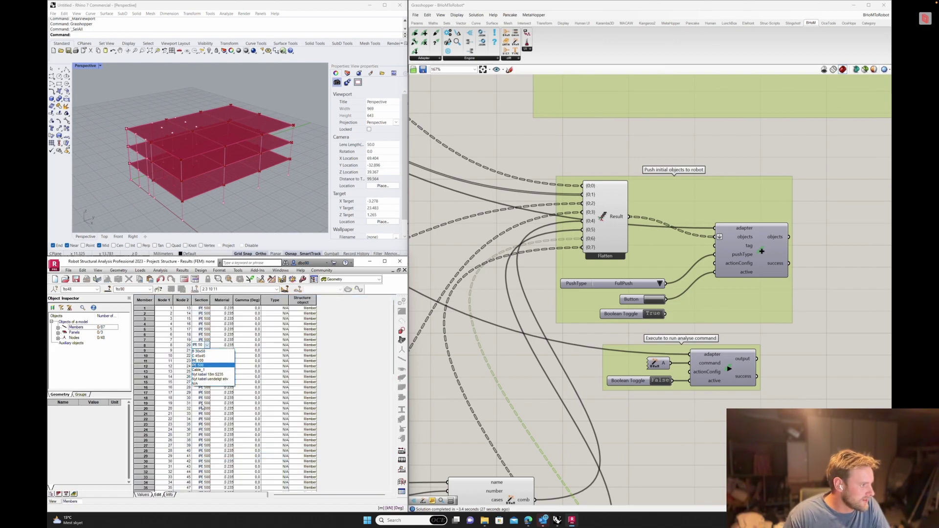
key("Escape")
left_click(228, 346)
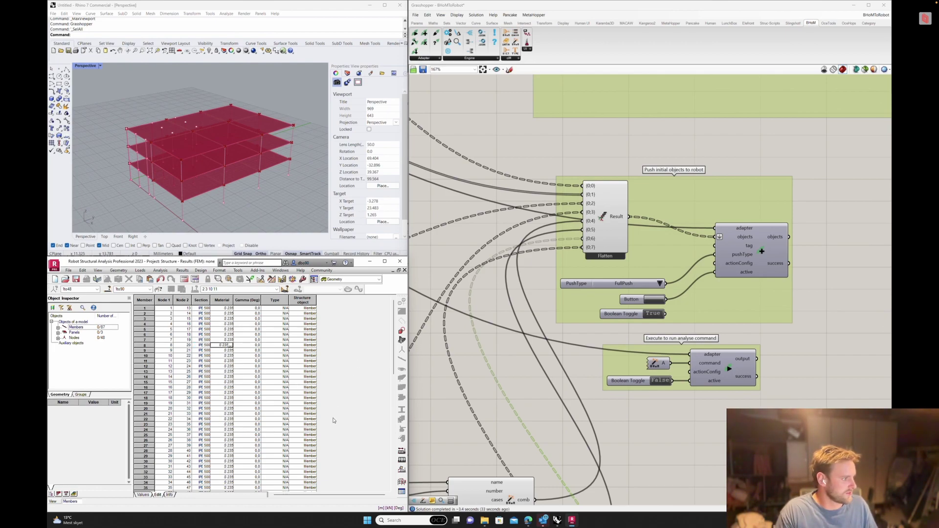
left_click(53, 503)
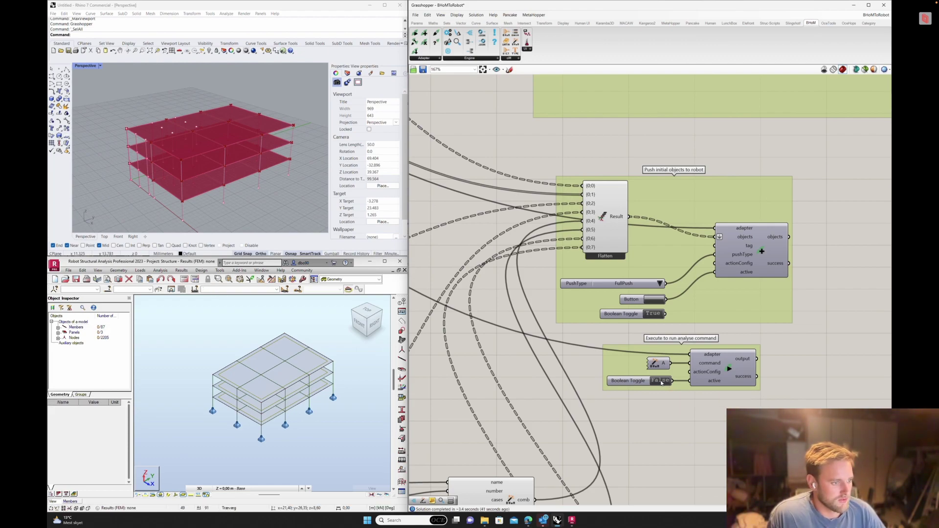
Step: Run the analysis by setting the analyse command's toggle to True, review the instability message, and reset the toggle to False
double_click(660, 381)
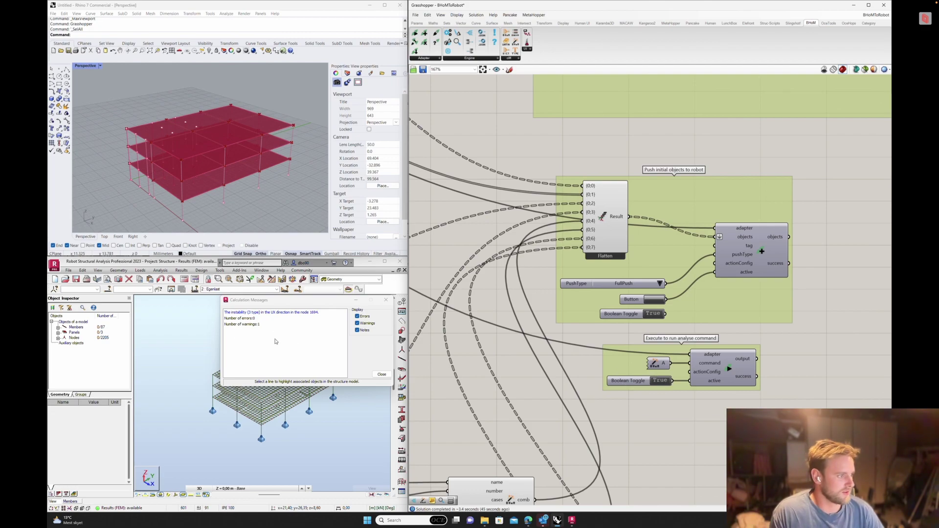
left_click(310, 347)
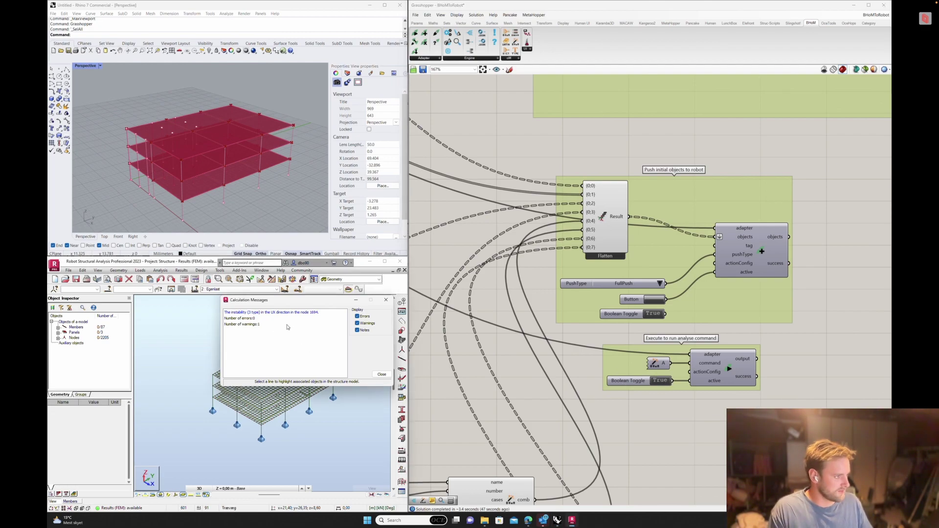
left_click(262, 313)
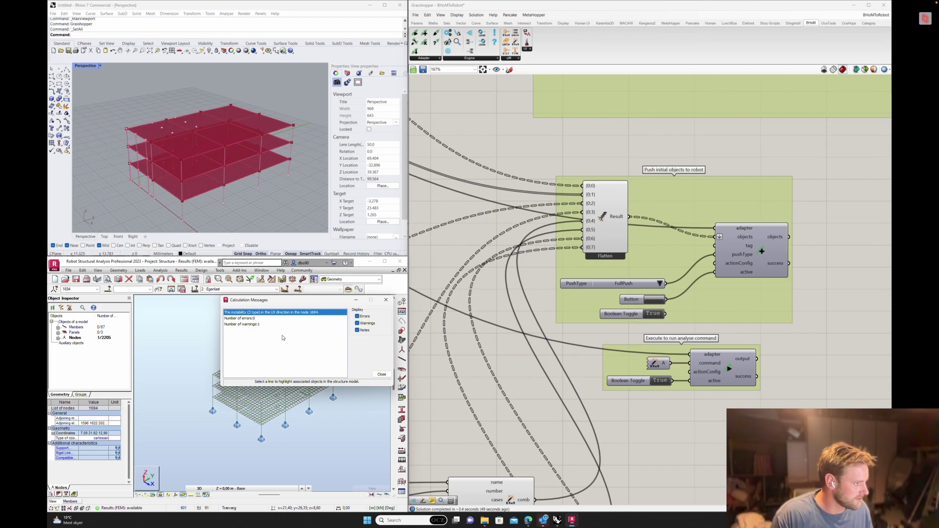
left_click(386, 299)
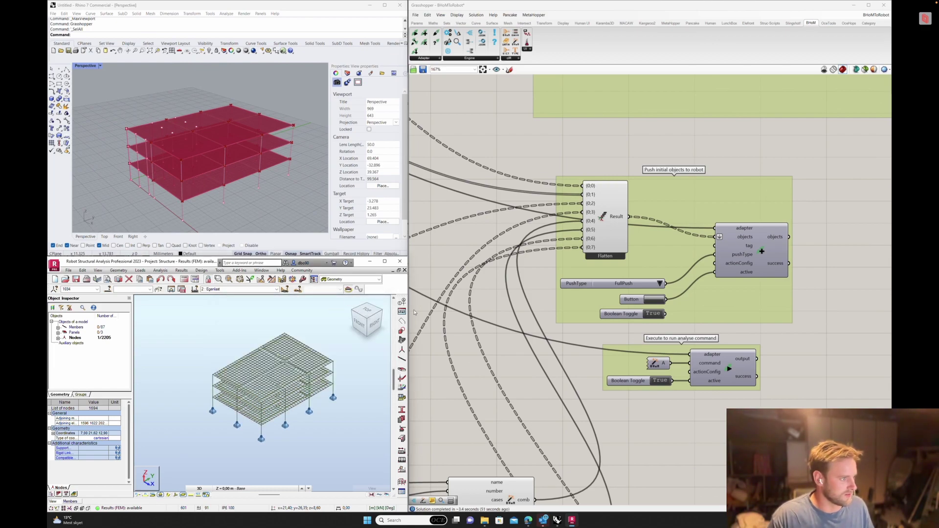
left_click(660, 381)
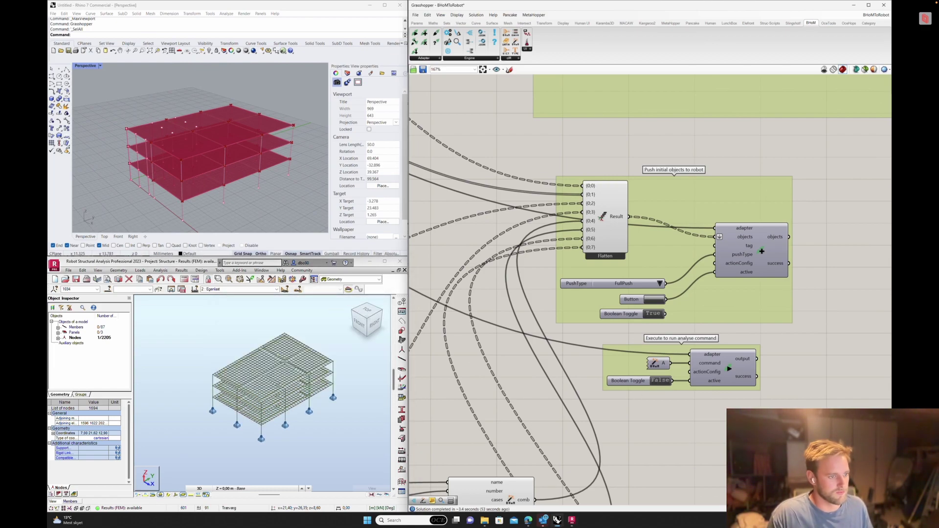
Step: Switch the Robot layout from Geometry to Steel/Aluminum Design
scroll(733, 381, "down", 5)
right_click_drag(741, 376, 618, 422)
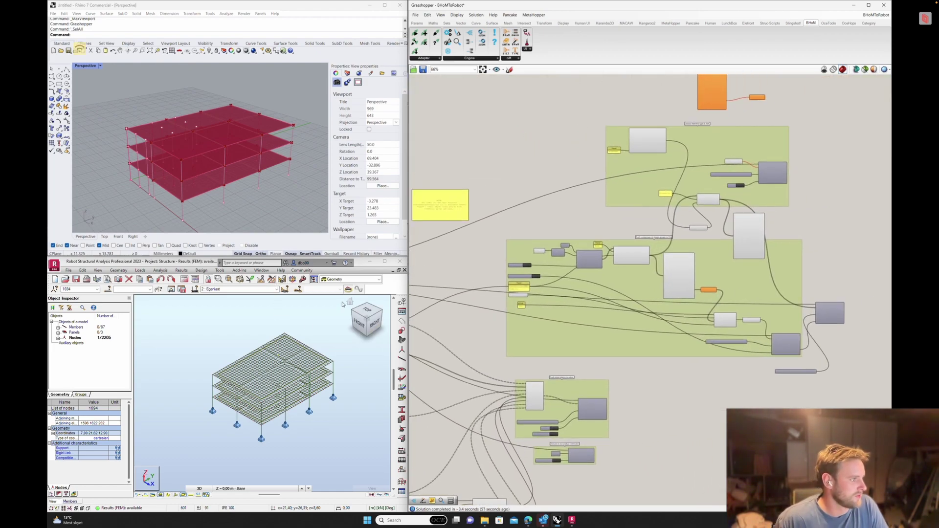
left_click(379, 280)
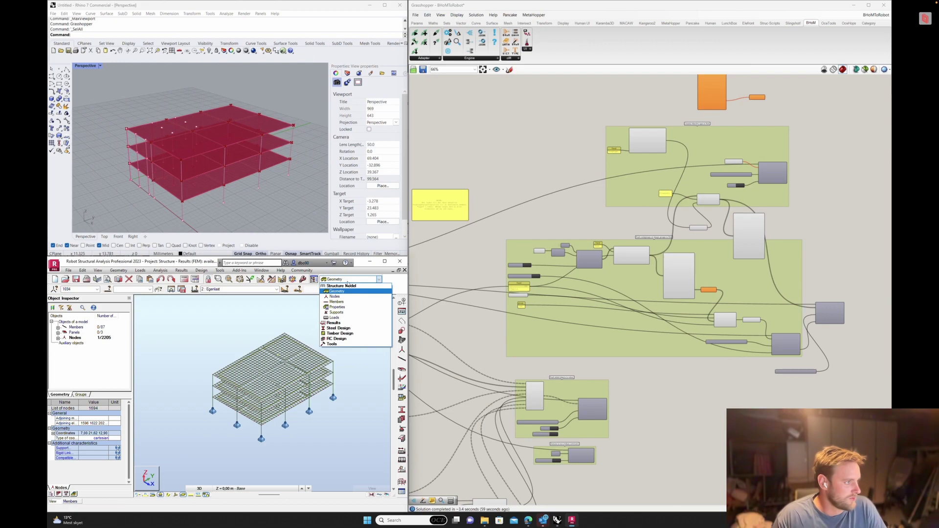
left_click(344, 323)
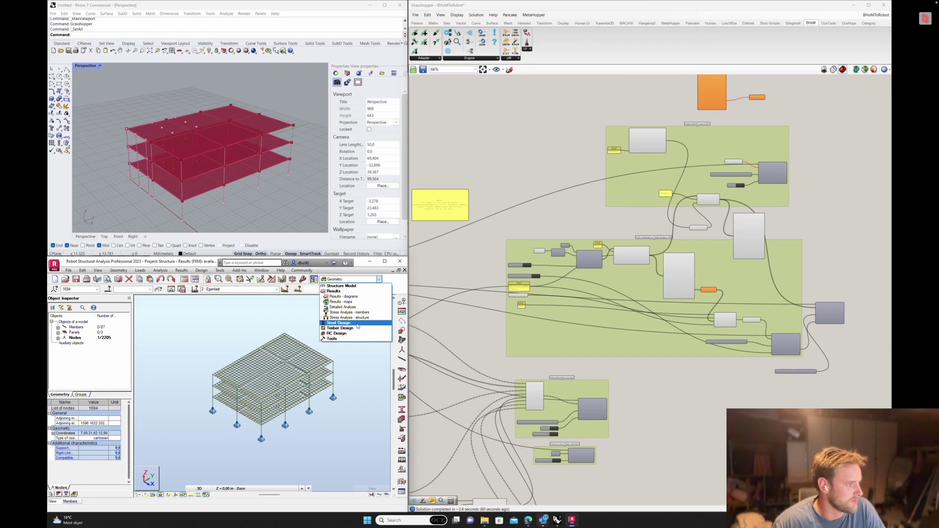
left_click(358, 324)
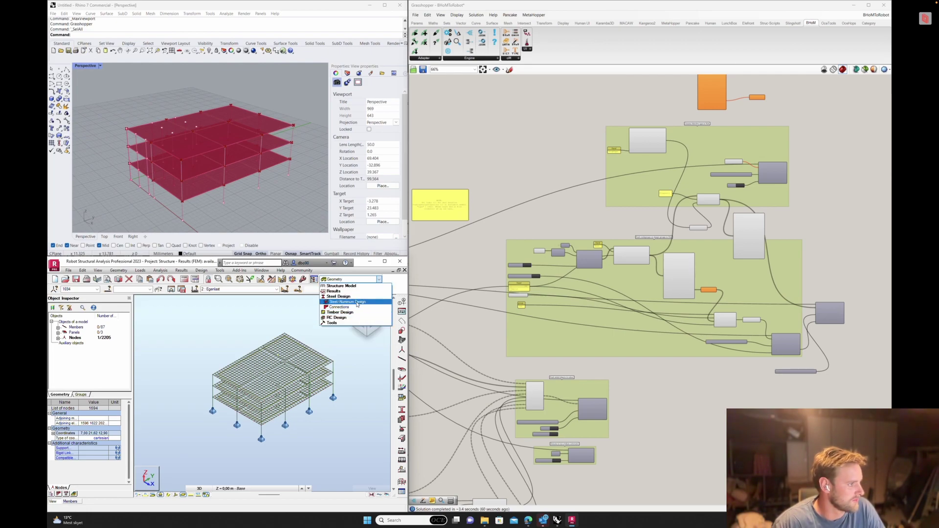
left_click(358, 304)
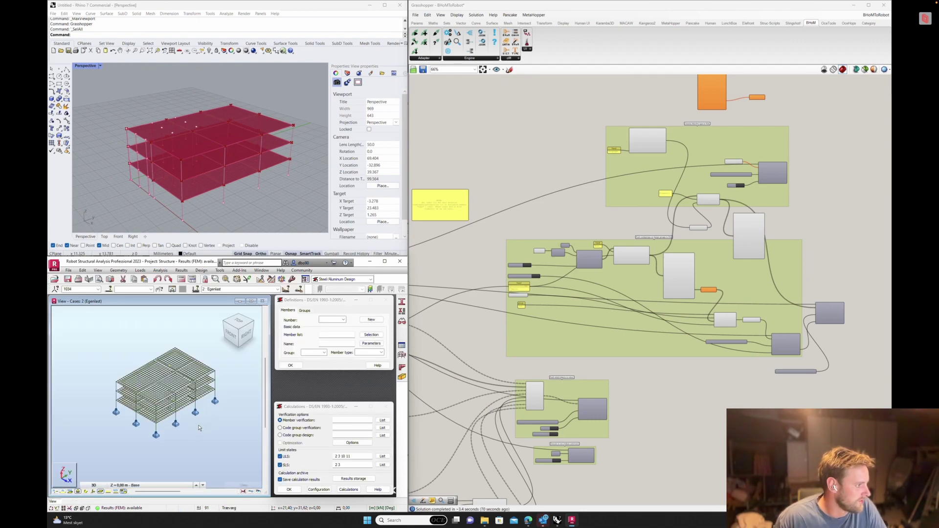
right_click(159, 429)
middle_click_drag(188, 441, 192, 429)
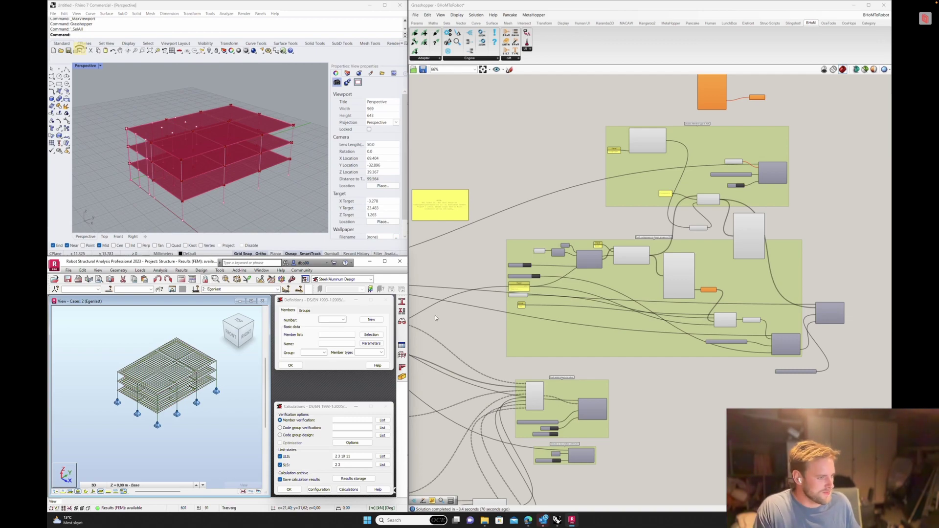
Step: Examine the bar pull component, the name filter and the adjoining panel input in the code-group section of the Grasshopper definition
scroll(620, 292, "up", 4)
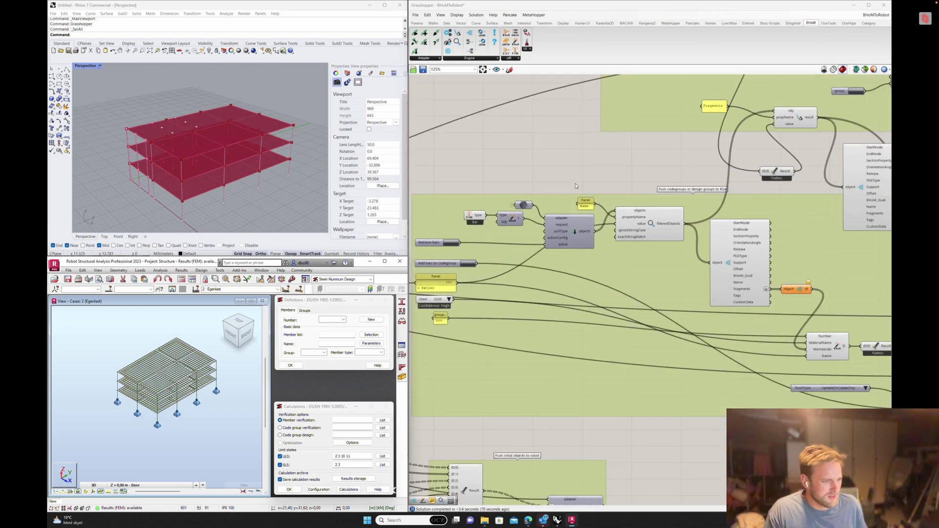
right_click_drag(566, 176, 590, 179)
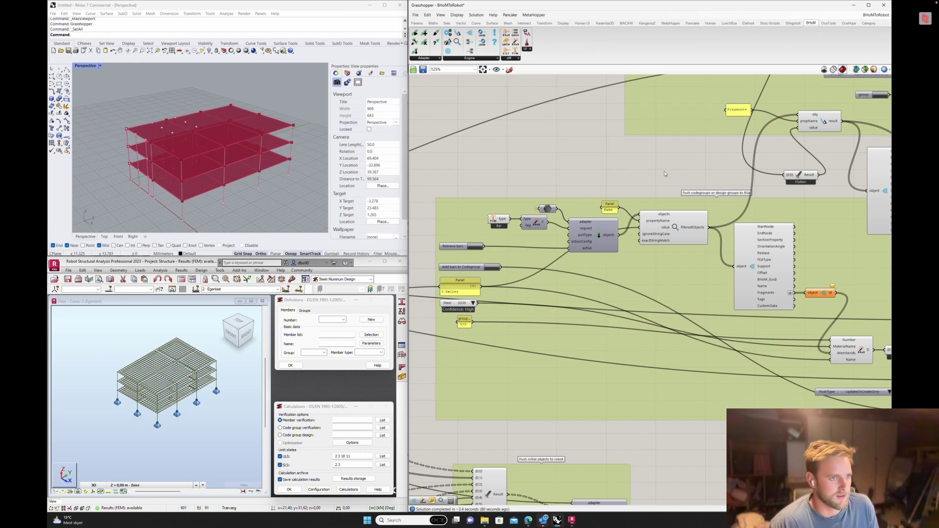
right_click_drag(560, 221, 572, 212)
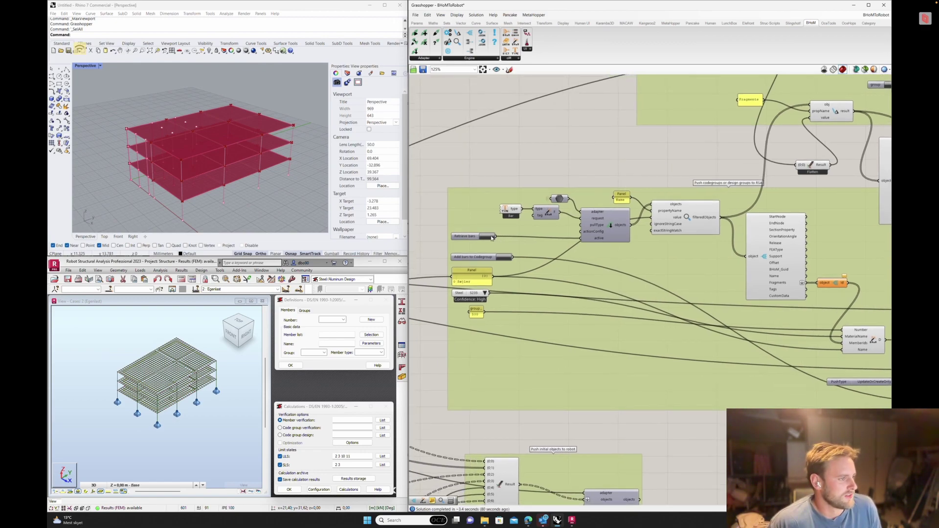
left_click(615, 224)
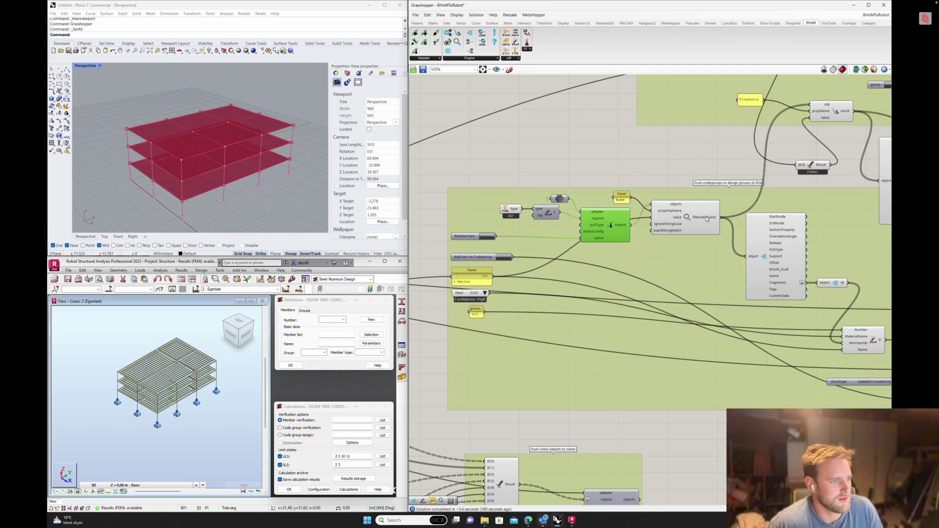
mouse_move(706, 218)
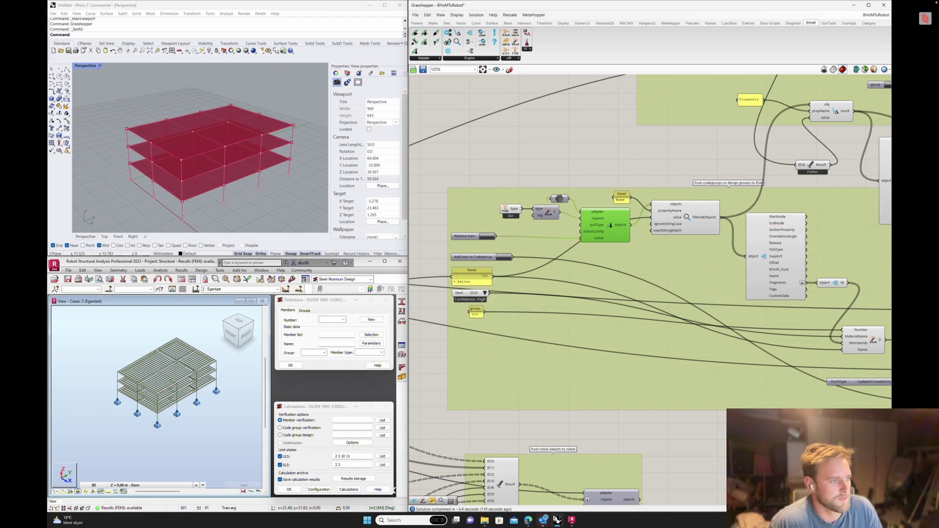
left_click(703, 491)
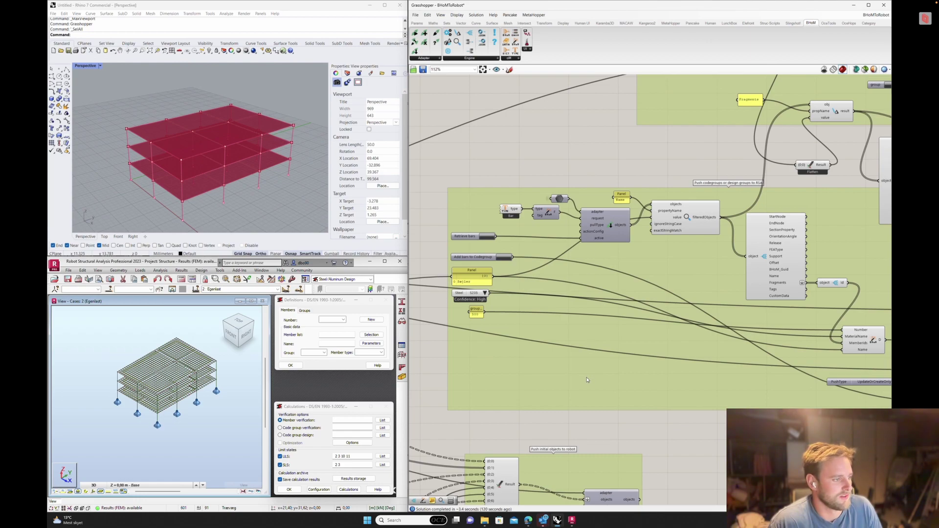
scroll(457, 378, "down", 1)
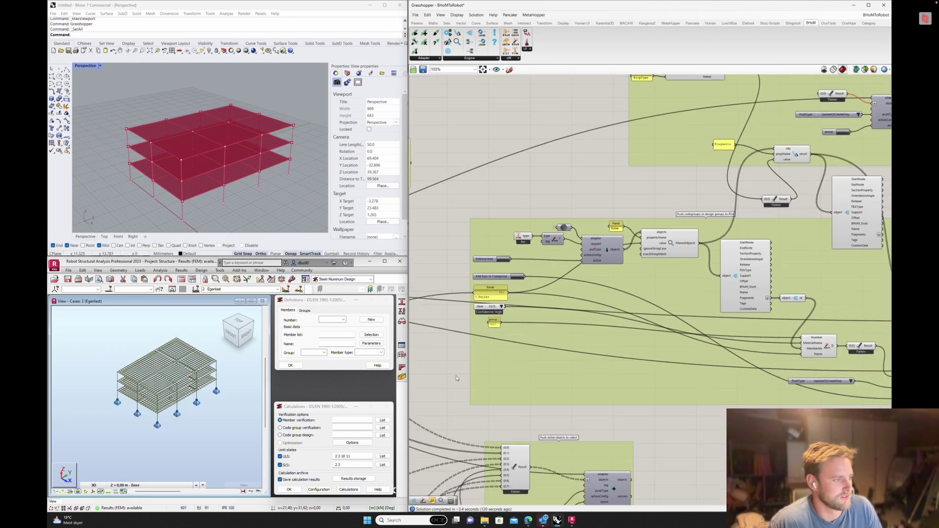
left_click(486, 297)
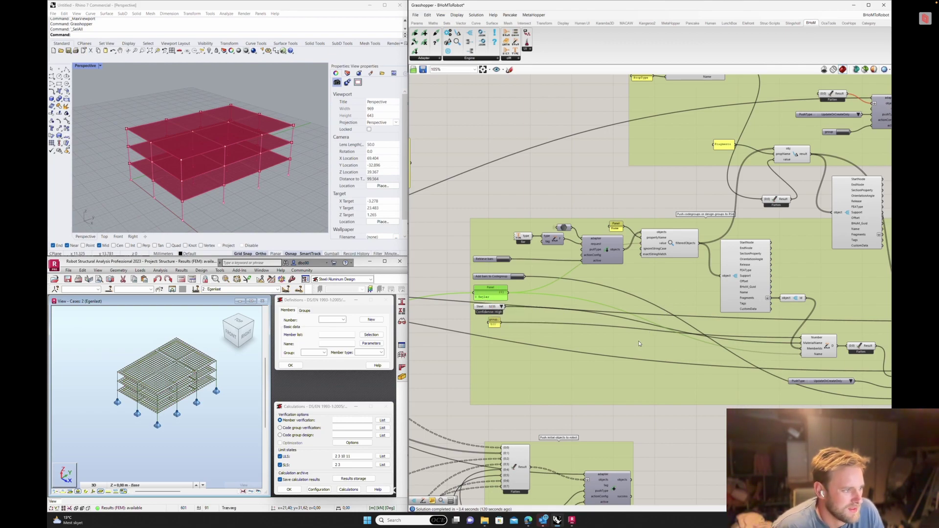
left_click(723, 428)
Step: Inspect the component with buckling coefficients and member lengths in the group that creates the member type in RSA
scroll(514, 309, "down", 2)
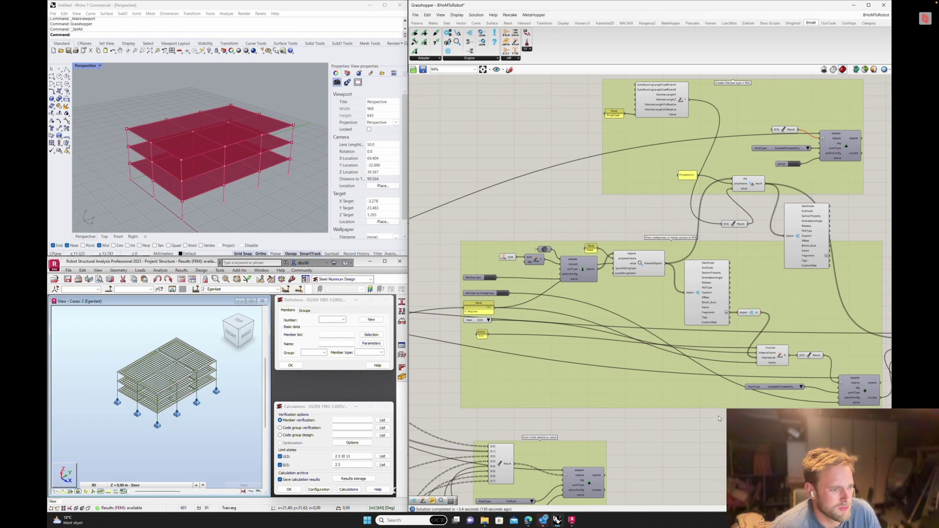
right_click_drag(719, 418, 668, 442)
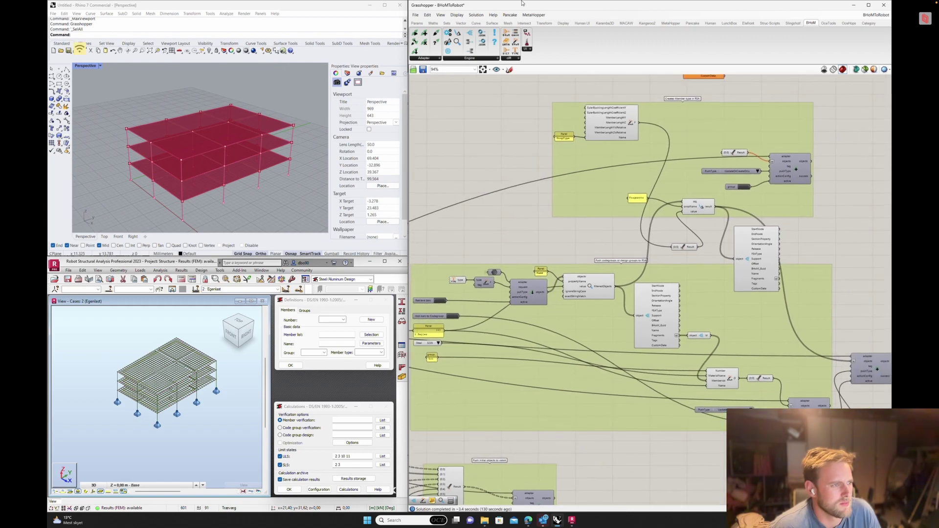
left_click(600, 121)
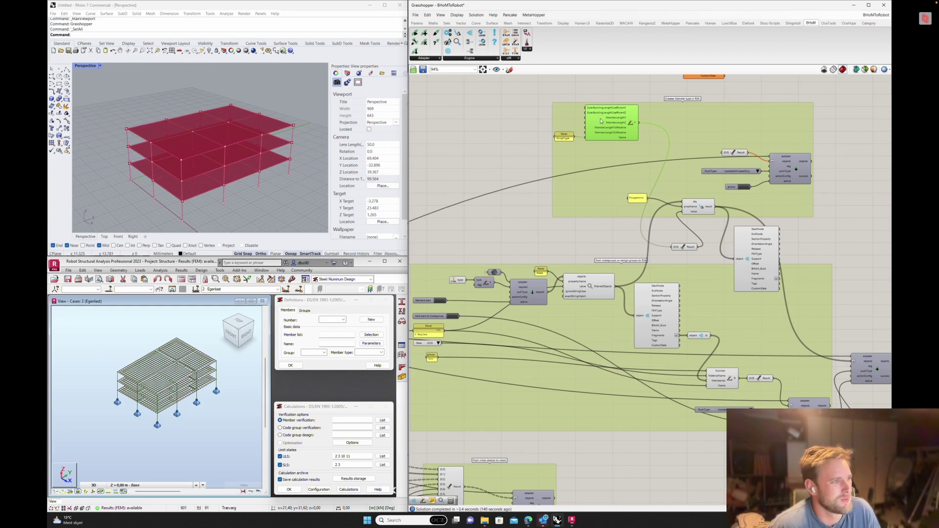
left_click(527, 145)
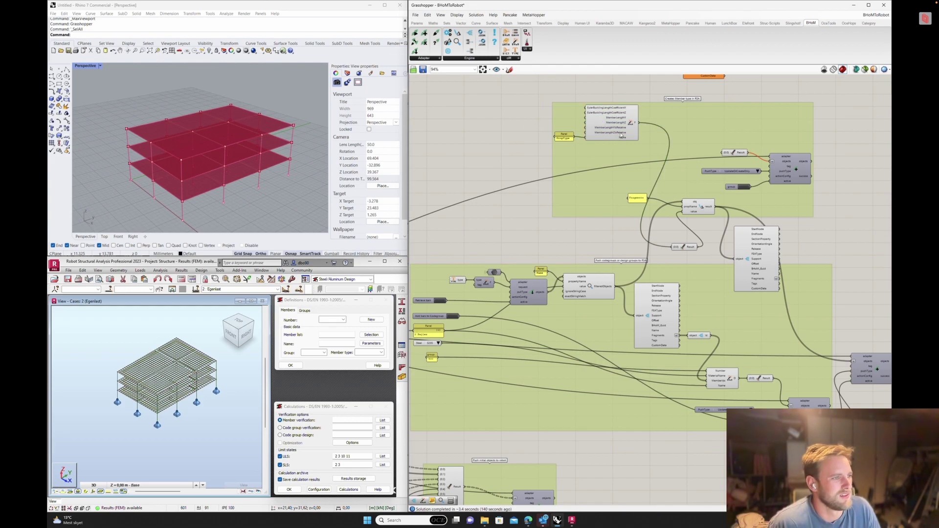
mouse_move(618, 131)
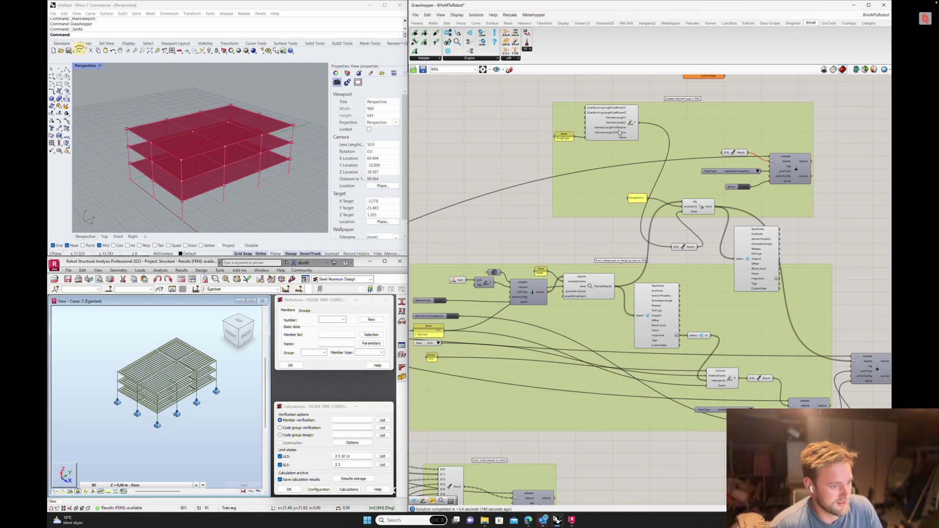
Step: Trace the filtered bars through the Explode and DesignGroup components to the push component for the design groups
left_click(608, 294)
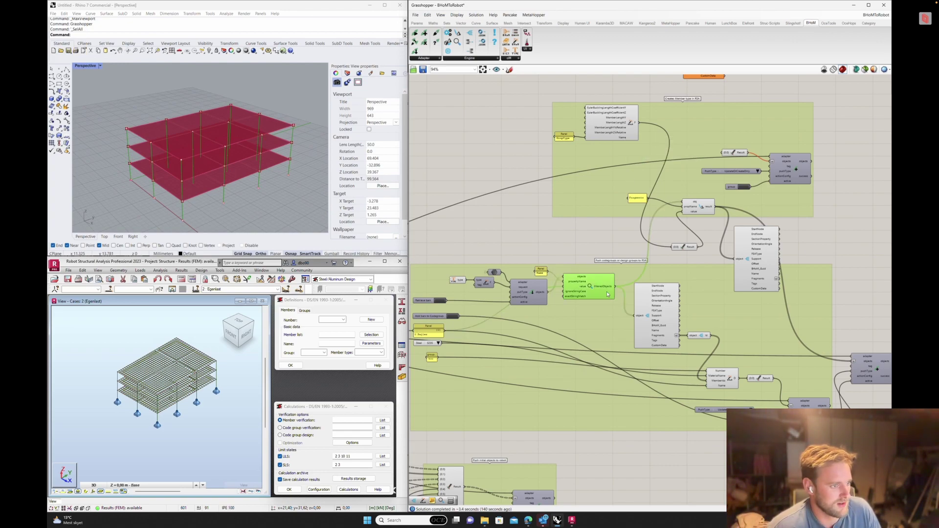
left_click(648, 314)
right_click_drag(702, 447, 683, 438)
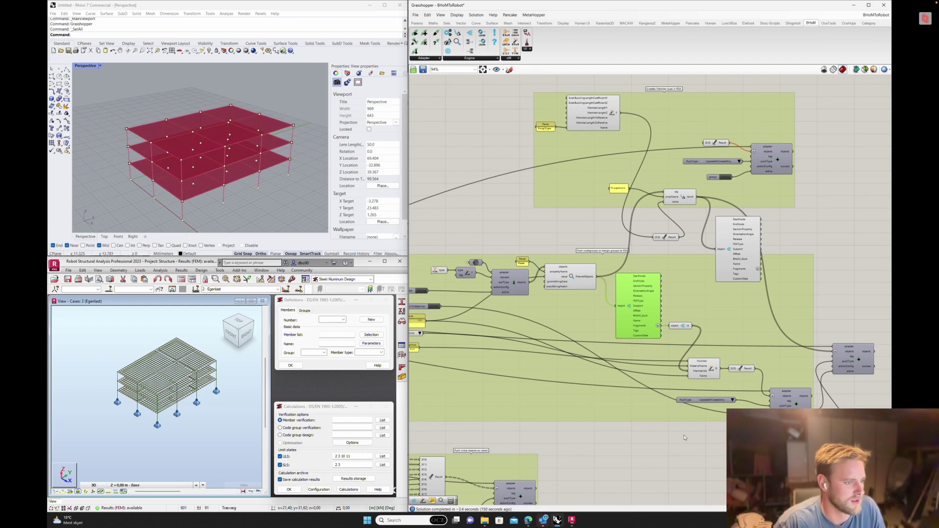
left_click(709, 444)
scroll(742, 421, "up", 1)
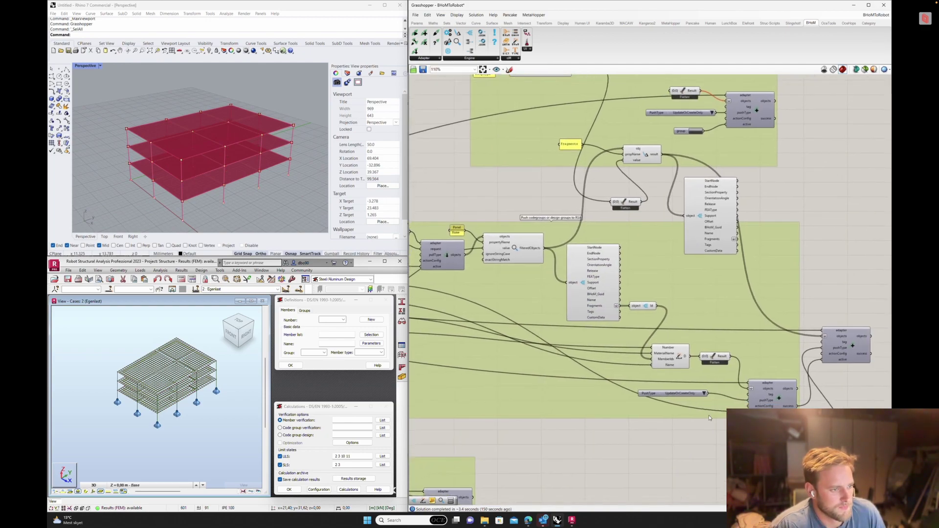
right_click_drag(734, 392, 706, 386)
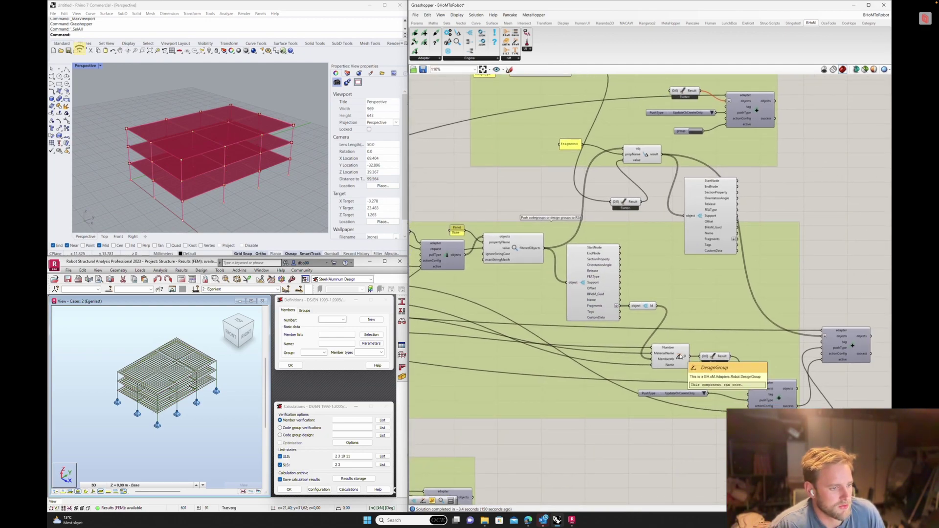
left_click(779, 397)
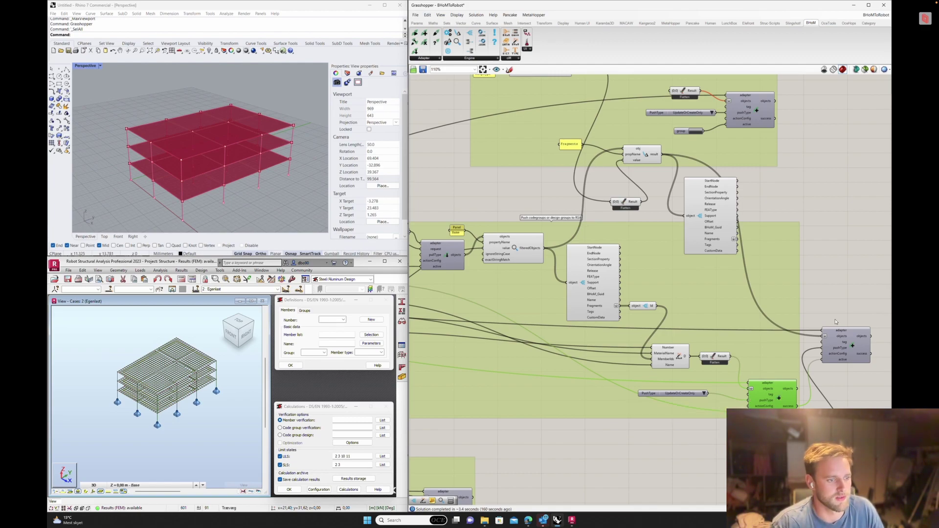
right_click_drag(845, 302, 820, 348)
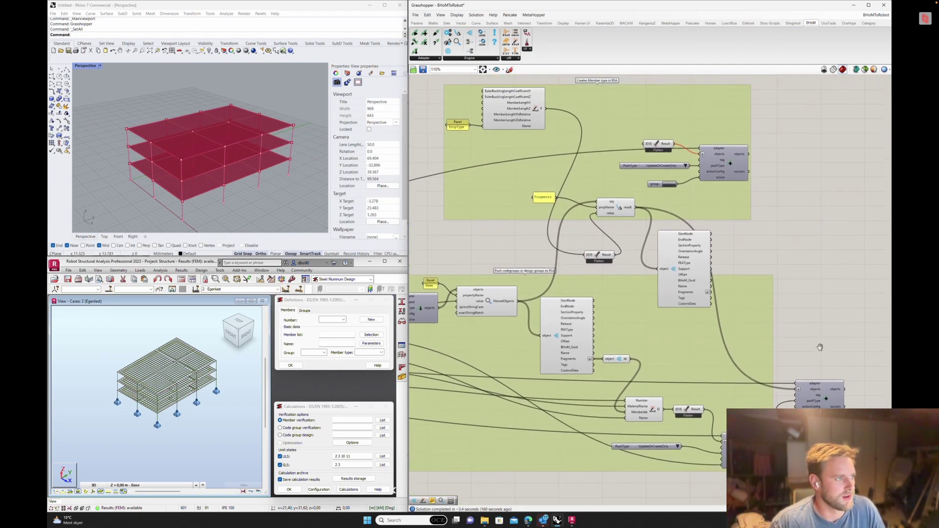
Step: Examine the PropType name panel and the component setting the Fragments property, and look up that component among the BHoM Engine components
left_click(461, 124)
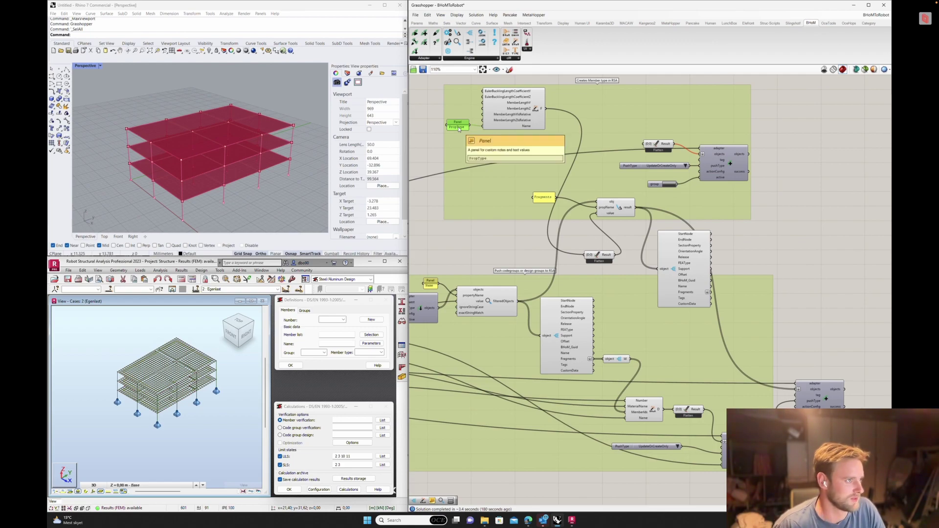
left_click(501, 226)
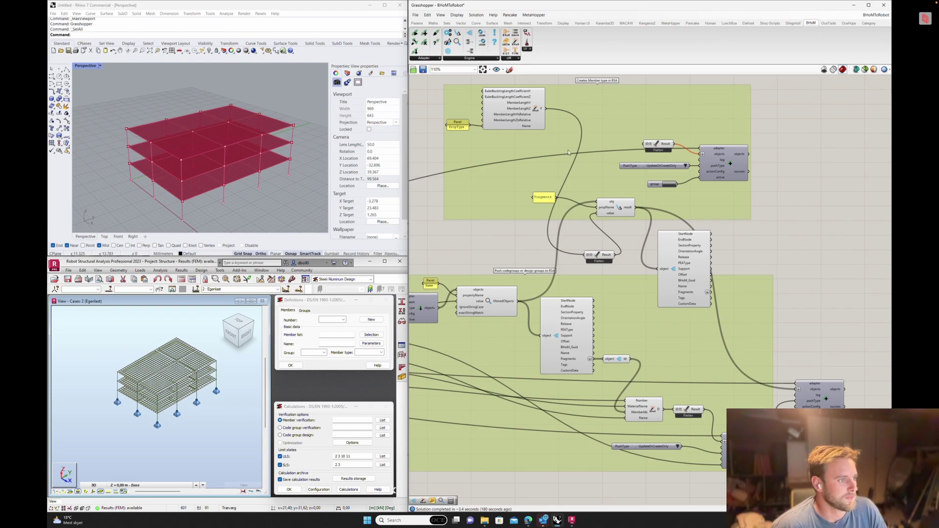
left_click(617, 213)
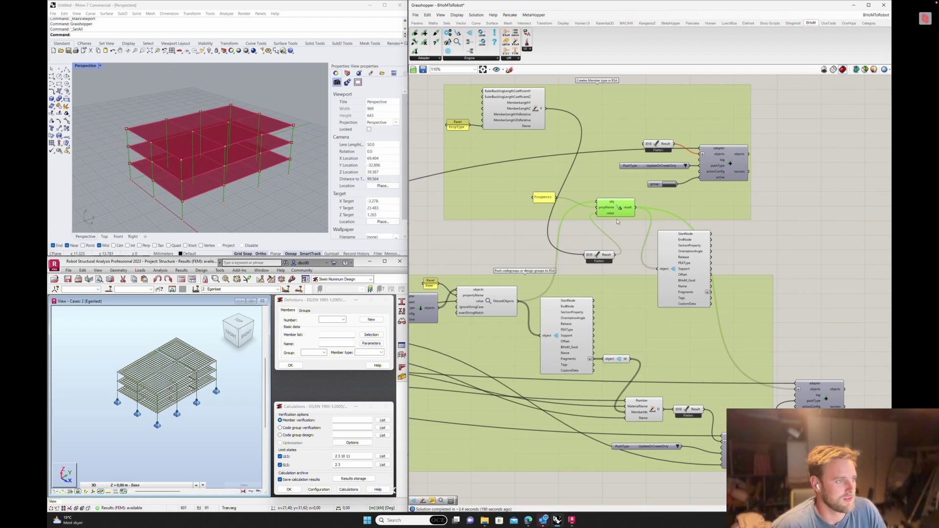
left_click(617, 223)
left_click(497, 58)
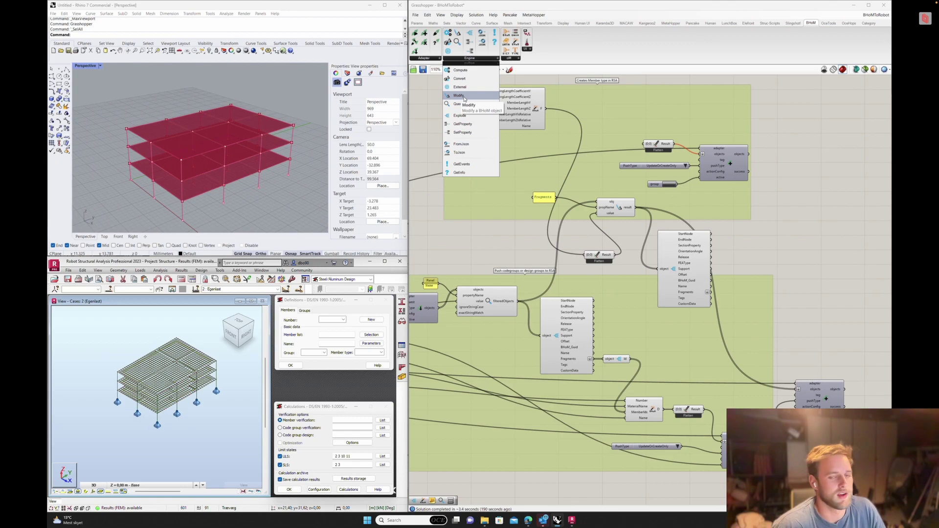
left_click(507, 251)
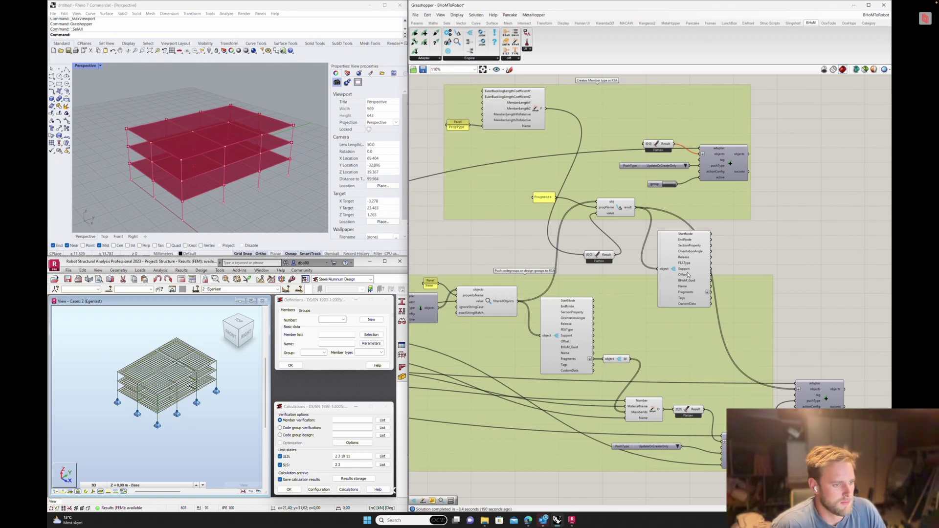
Step: Move the upper Explode component closer to the property-setting component and inspect the final push component that receives the modified bars
left_click_drag(685, 278, 651, 276)
left_click(813, 390)
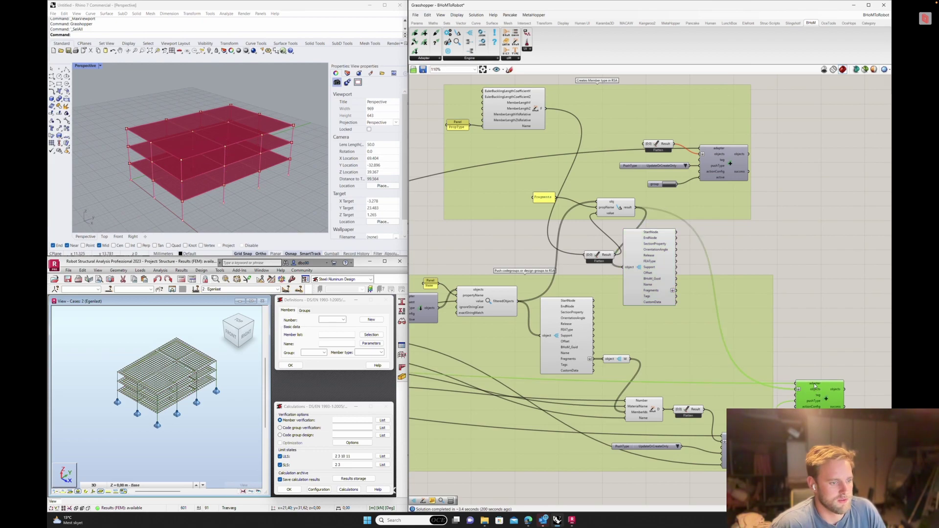
right_click_drag(812, 456, 757, 389)
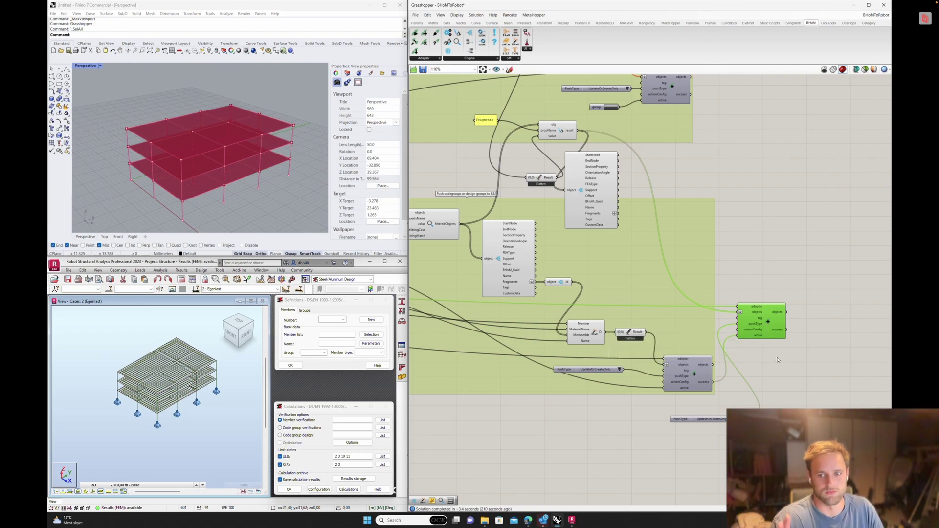
left_click(673, 424)
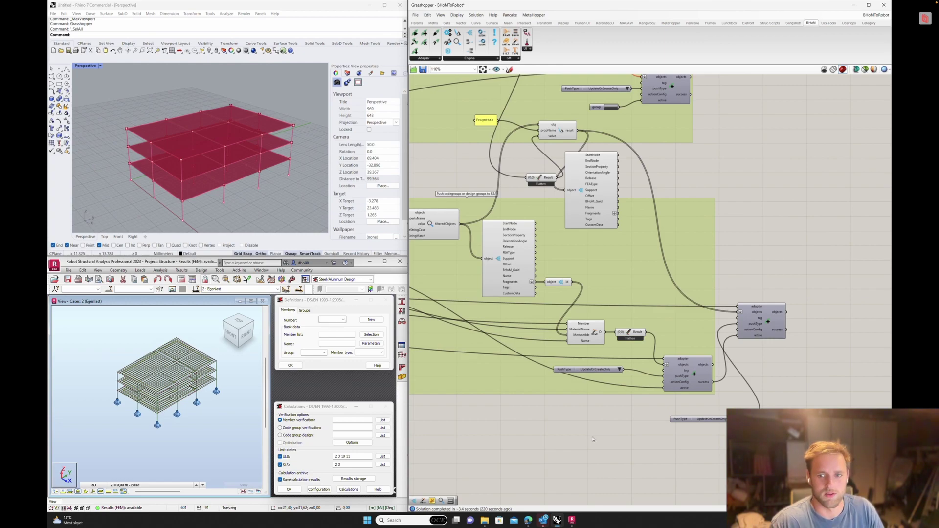
Step: Open the steel design definition tables in Robot and check the code group and type columns of the members
right_click_drag(535, 440, 666, 442)
right_click_drag(420, 281, 557, 286)
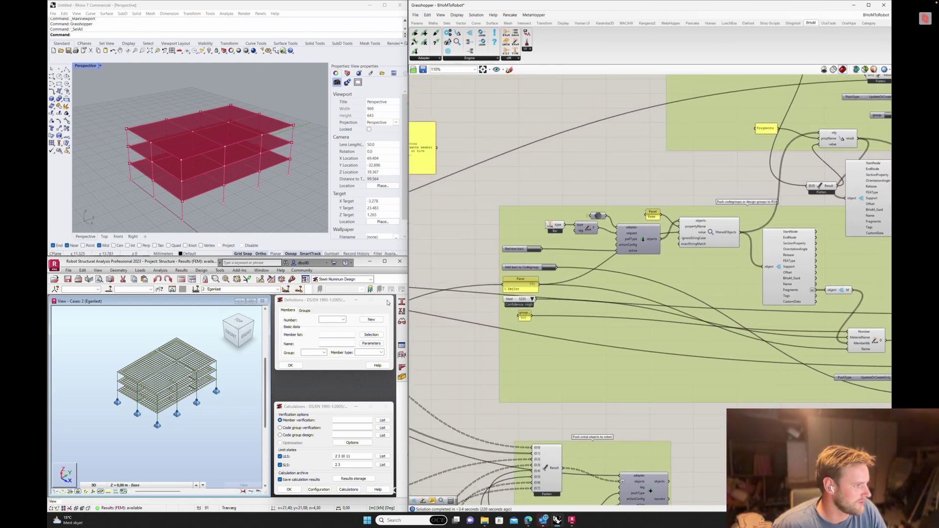
left_click(309, 311)
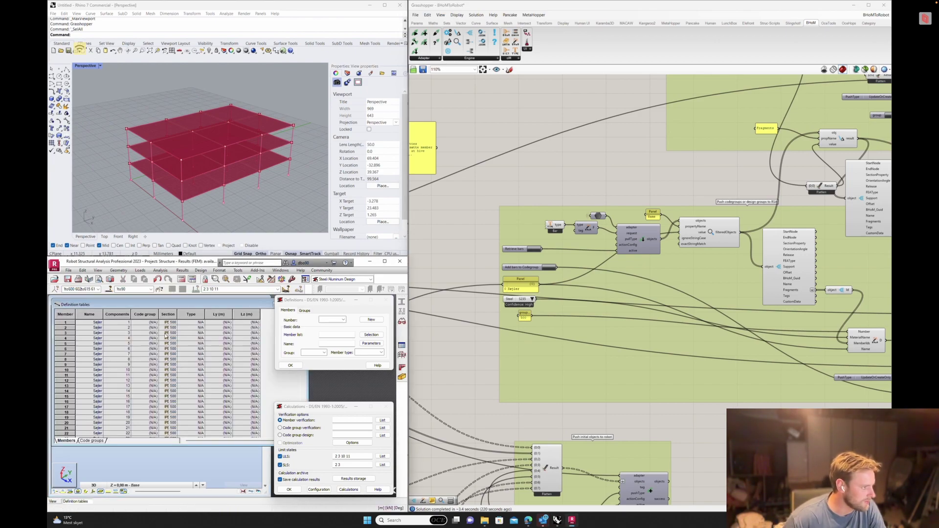
scroll(149, 331, "down", 2)
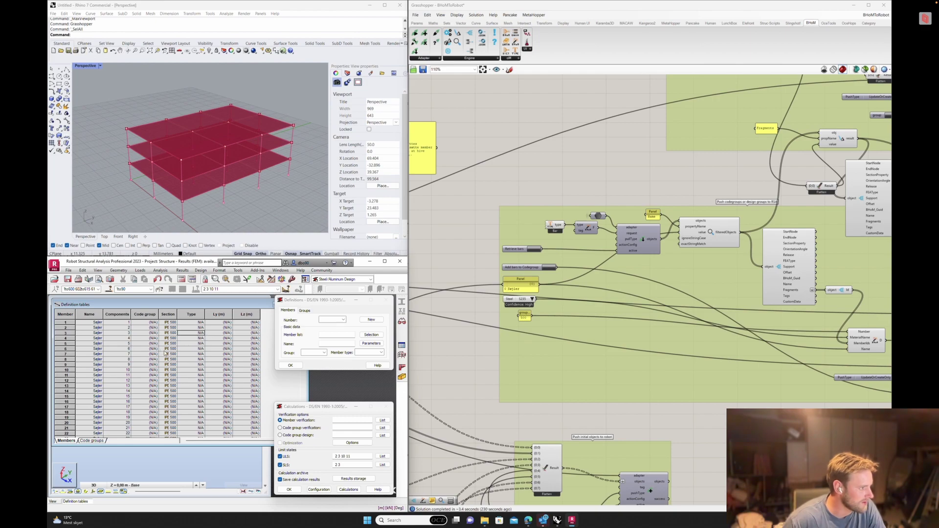
scroll(167, 354, "up", 2)
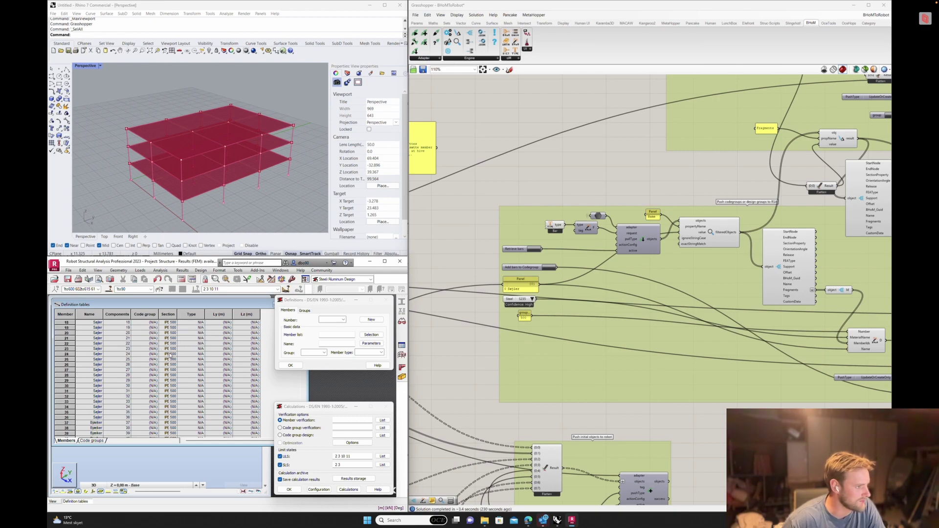
Step: Set the Add bars to Codegroup toggle to True, check the members' code groups and types, and close the definition tables
left_click(548, 268)
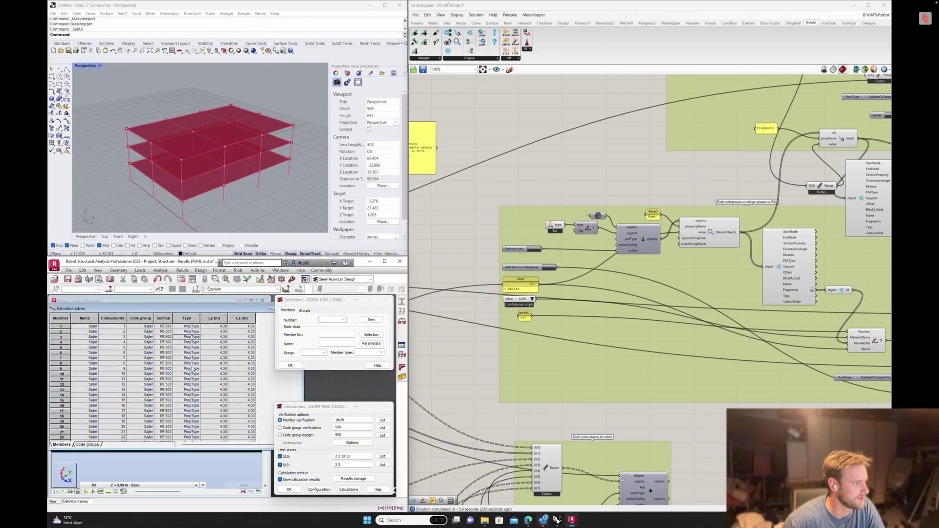
scroll(192, 368, "down", 3)
scroll(192, 369, "down", 3)
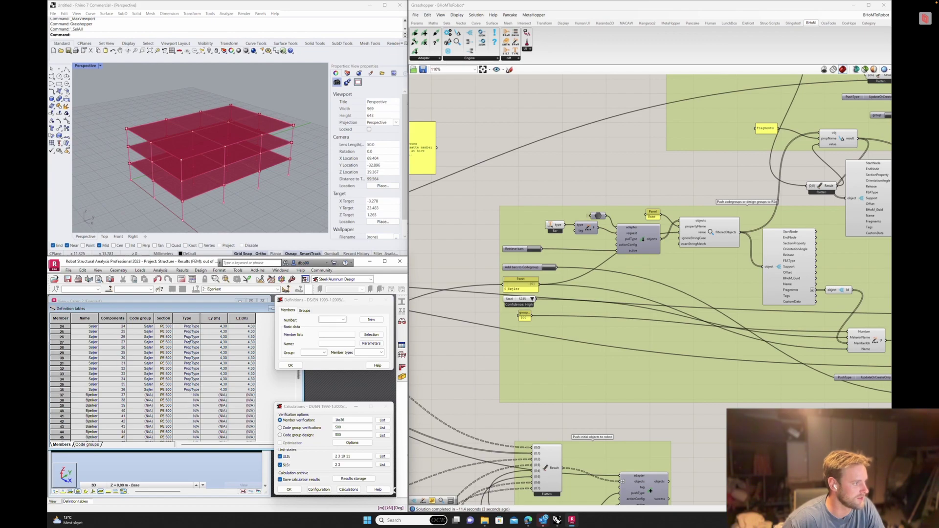
double_click(225, 309)
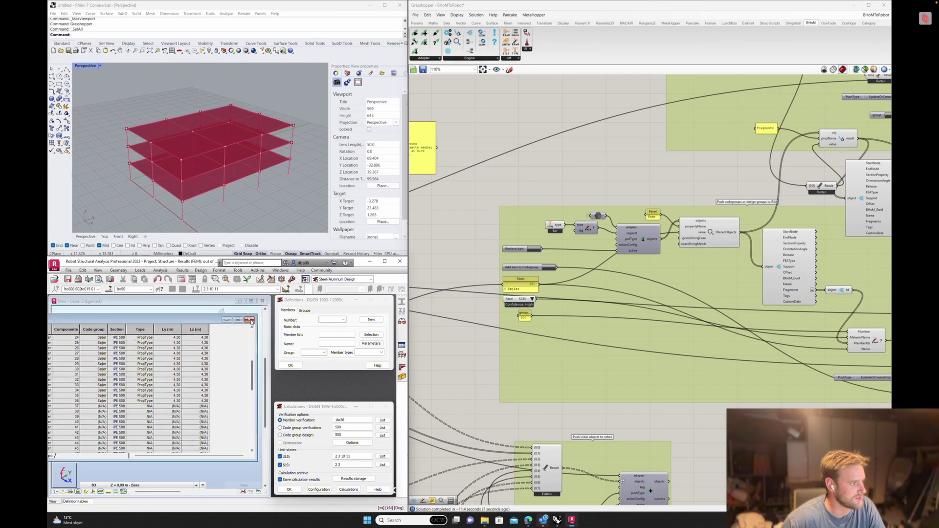
left_click(250, 321)
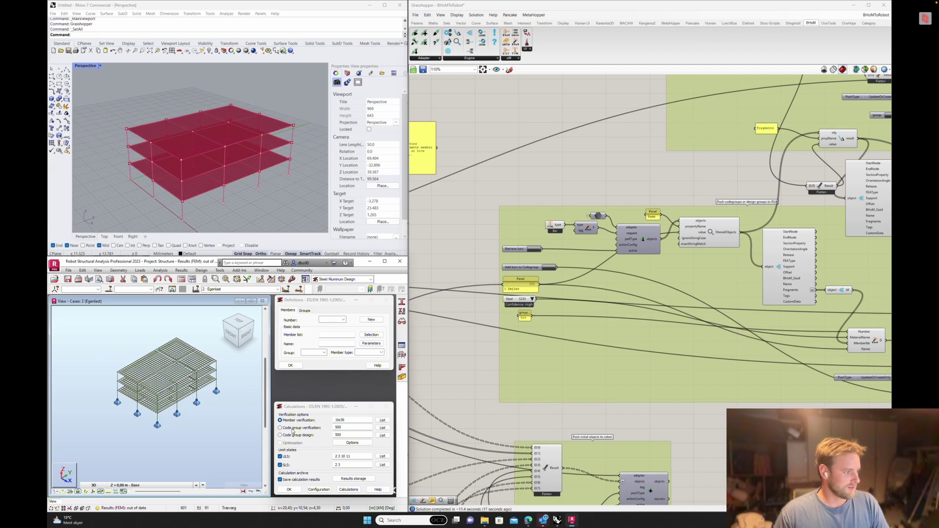
Step: Run the member verification for members 1to36 and examine the detailed code results of member 5
left_click(348, 489)
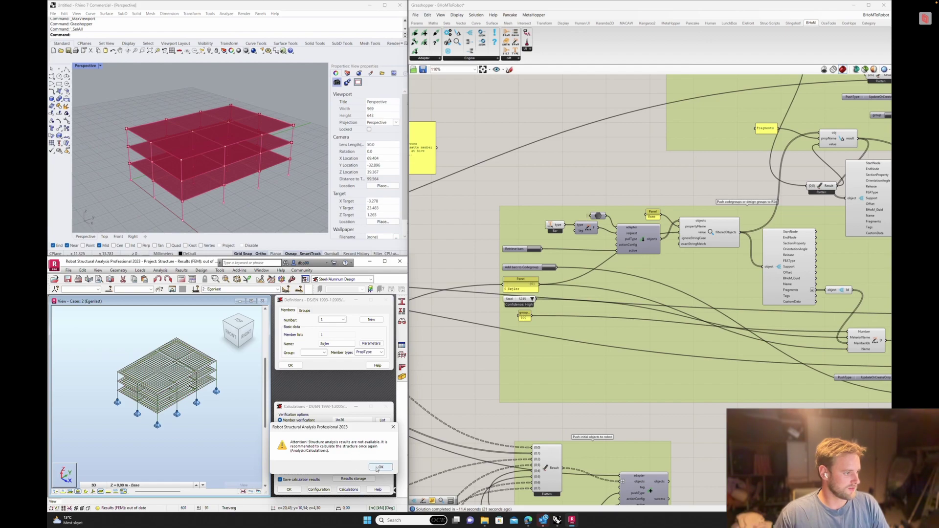
left_click(377, 467)
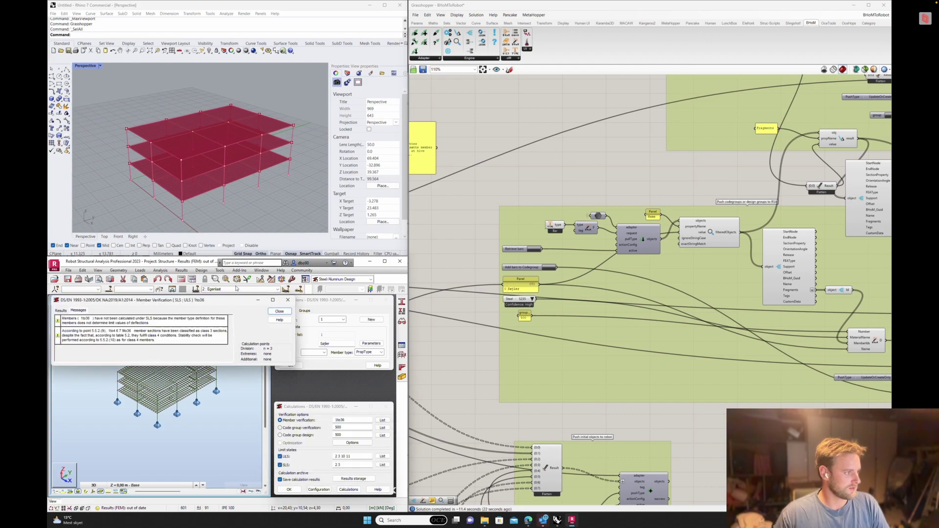
left_click(60, 311)
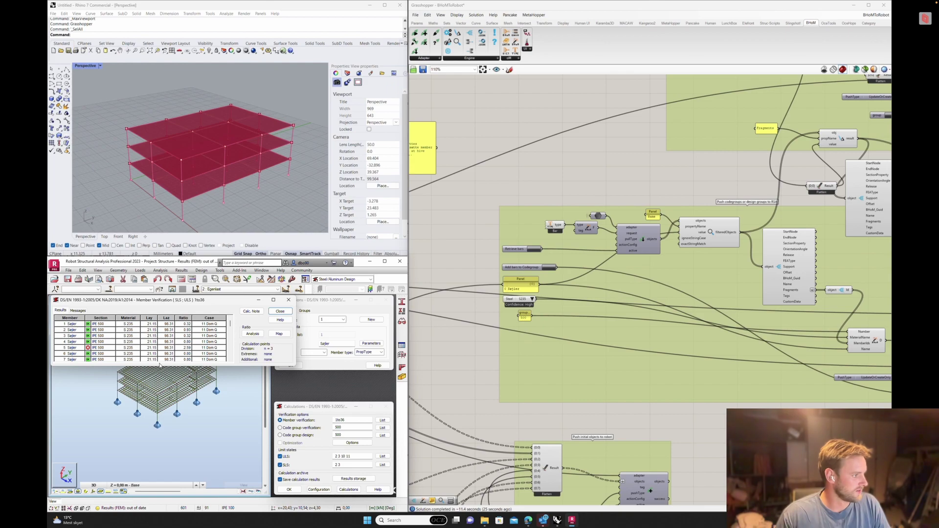
double_click(125, 348)
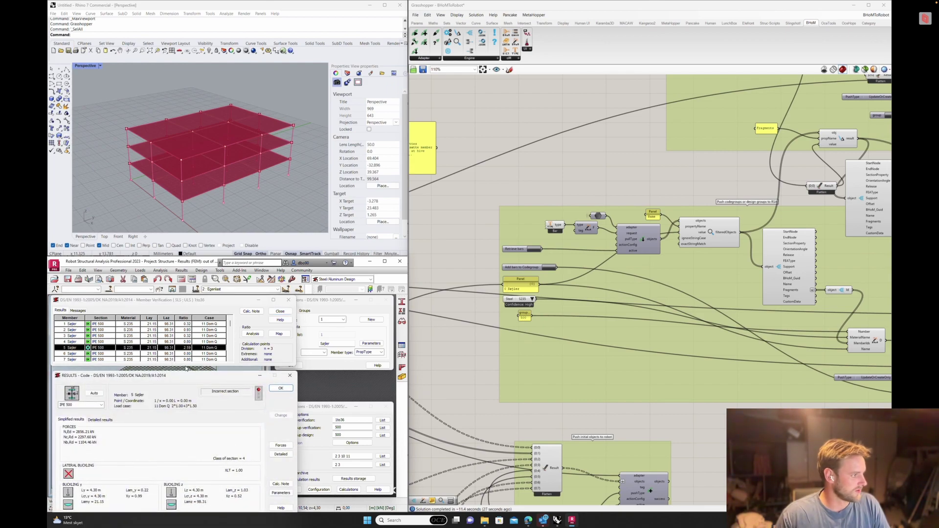
left_click(289, 376)
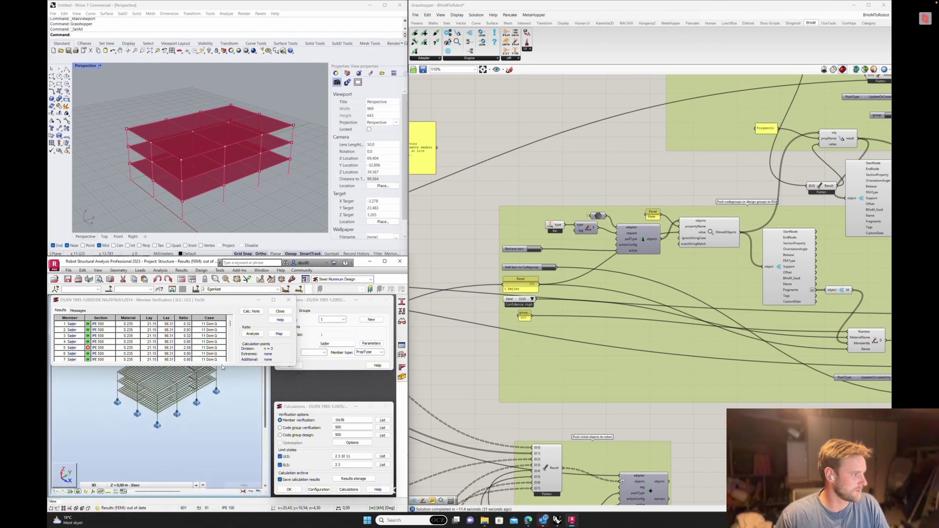
Step: Enlarge the member verification window, review the results for all members, and close it without archiving them
left_click_drag(221, 366, 222, 437)
scroll(179, 391, "down", 5)
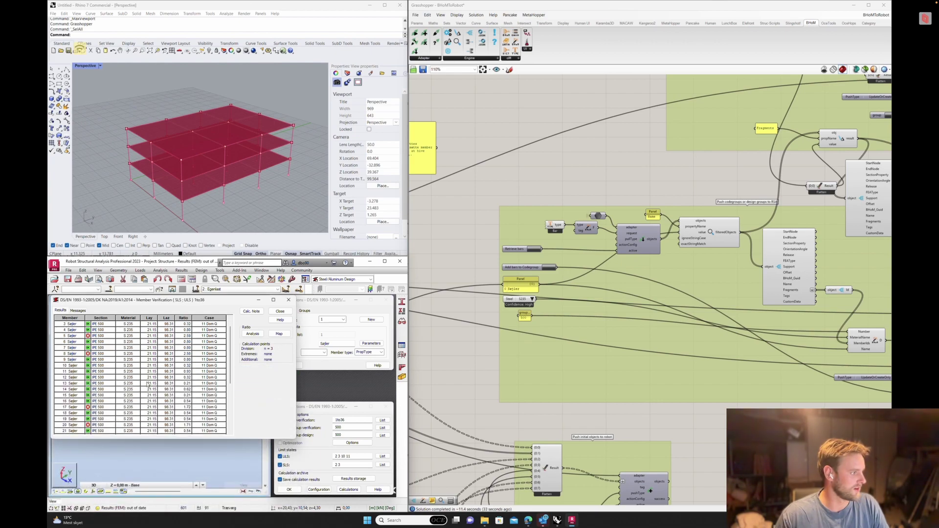
scroll(148, 384, "up", 5)
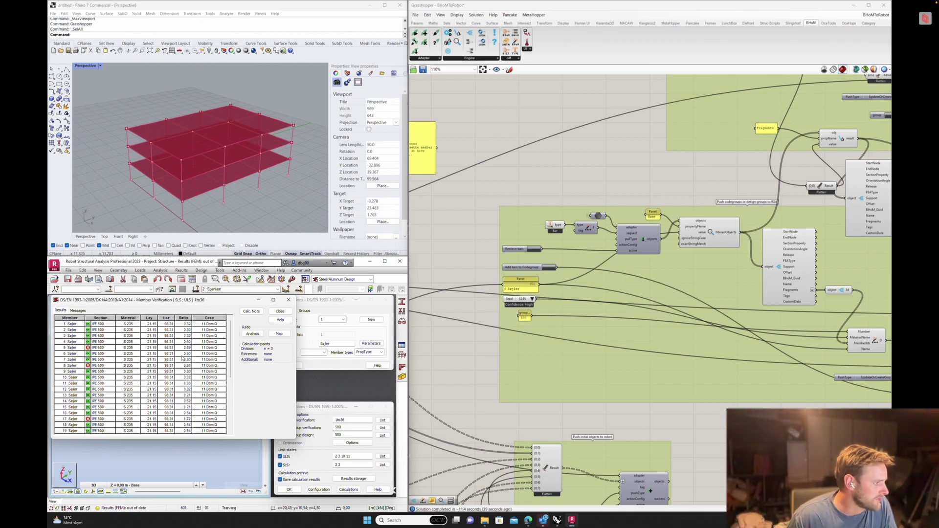
left_click(288, 300)
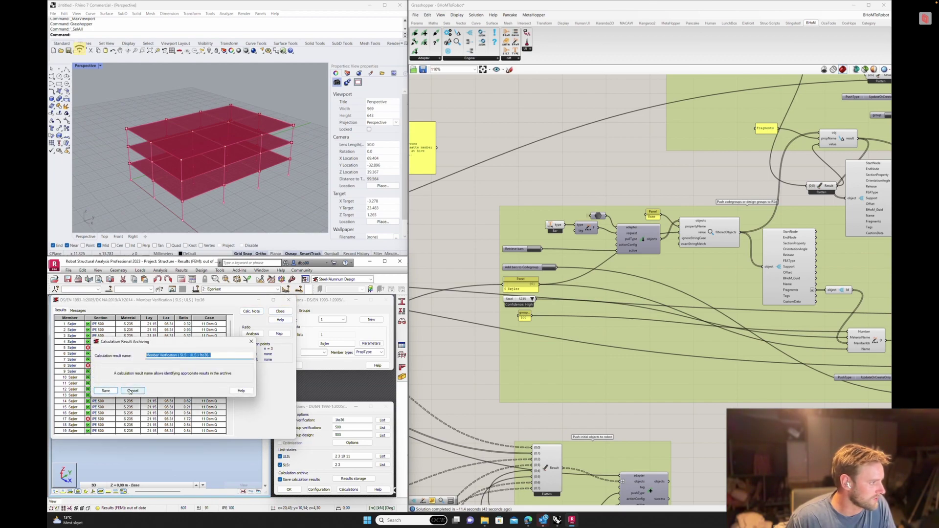
left_click(132, 390)
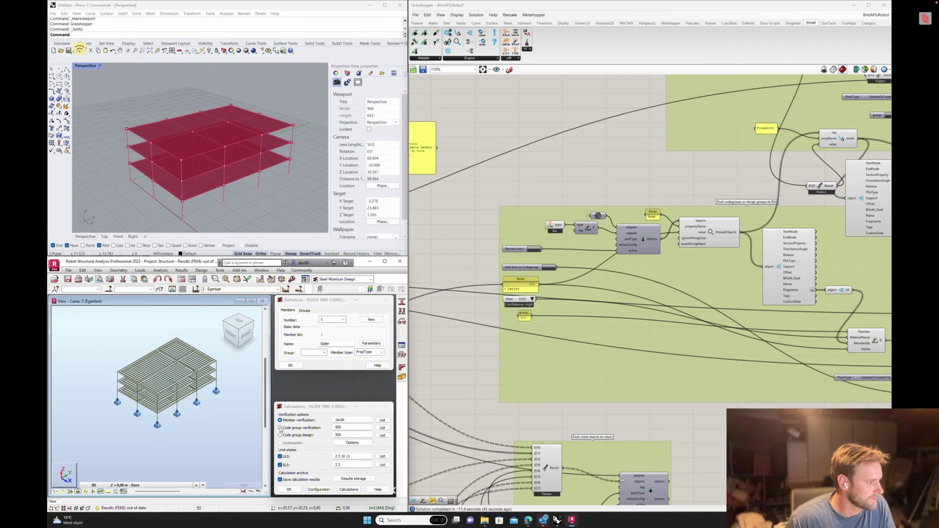
Step: Run the code group verification for group 500 and show its results list
left_click(280, 427)
left_click(348, 489)
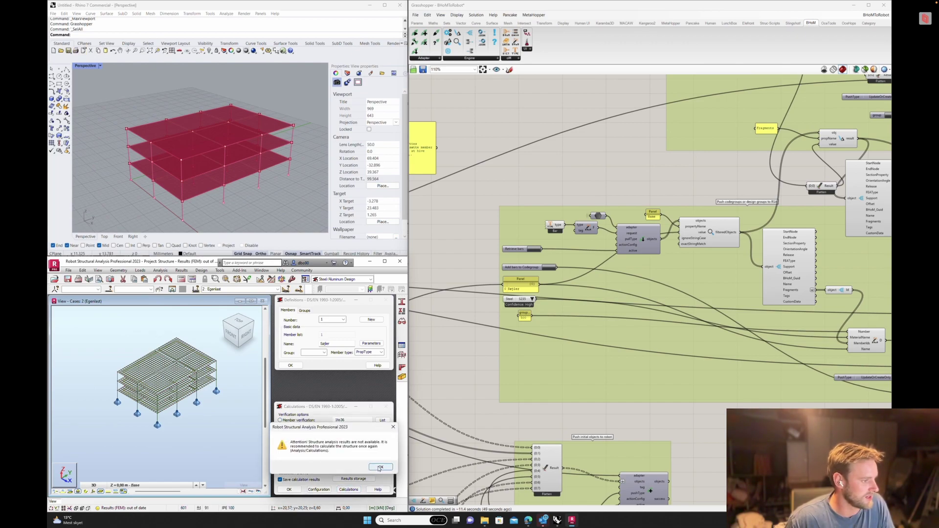
left_click(380, 467)
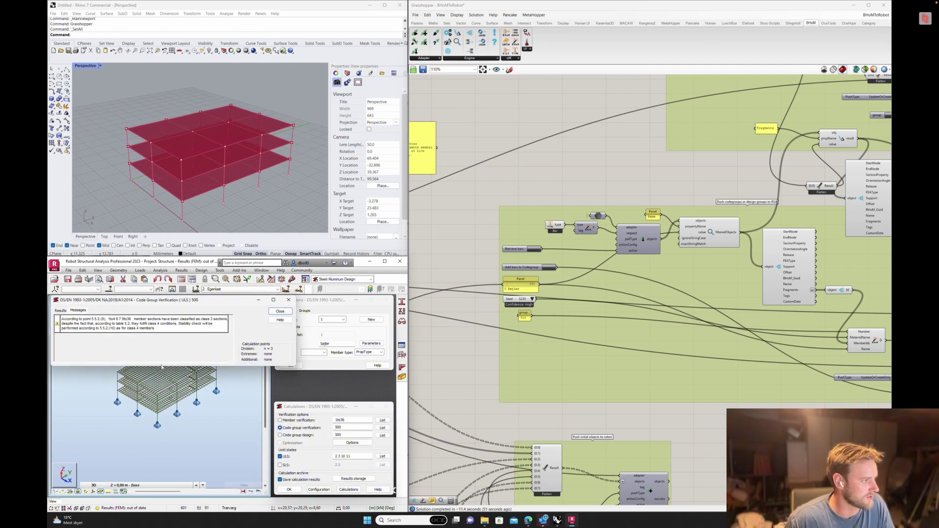
left_click(60, 311)
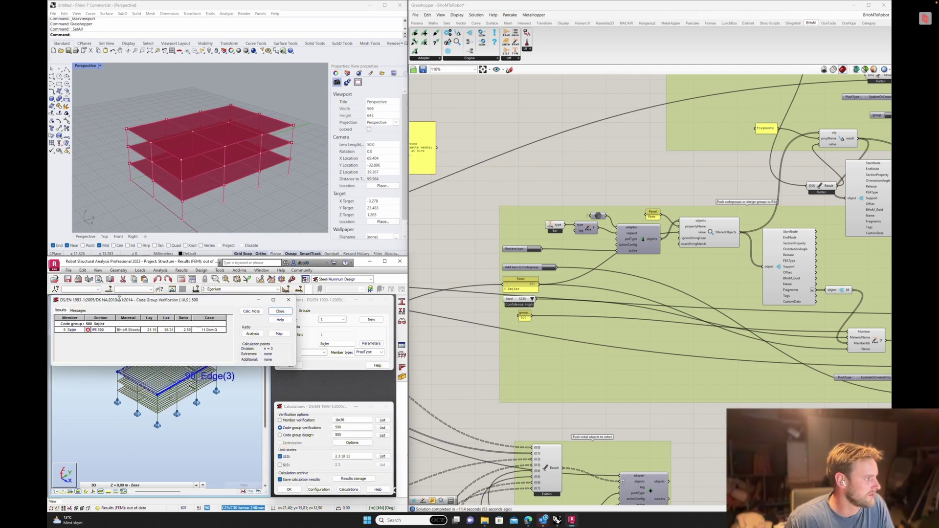
left_click_drag(120, 299, 142, 298)
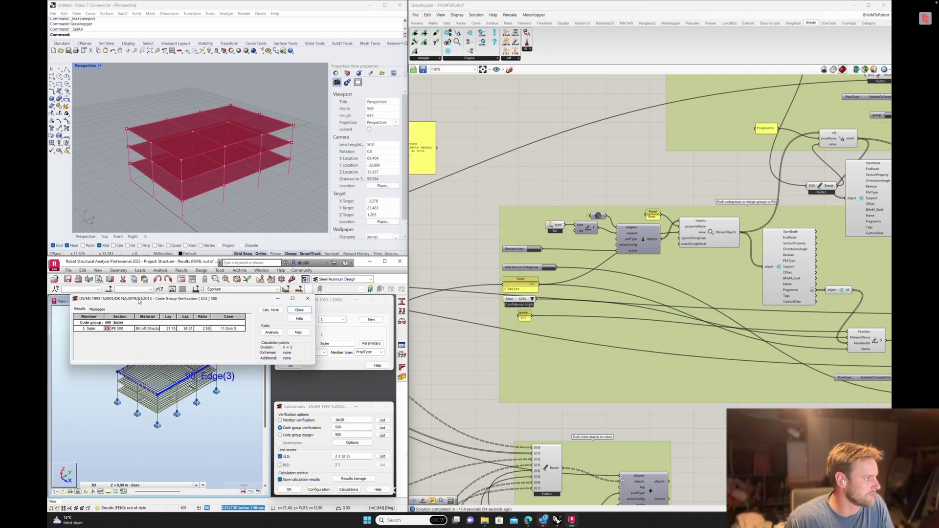
Step: Examine the detailed code check of the member listed for code group 500, and close the results without archiving them
double_click(206, 330)
left_click_drag(203, 377, 223, 189)
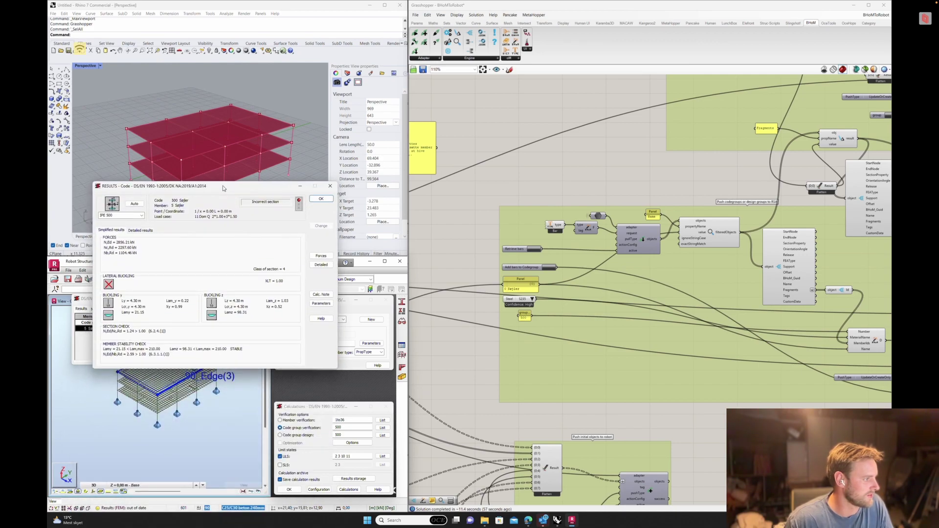
left_click(329, 186)
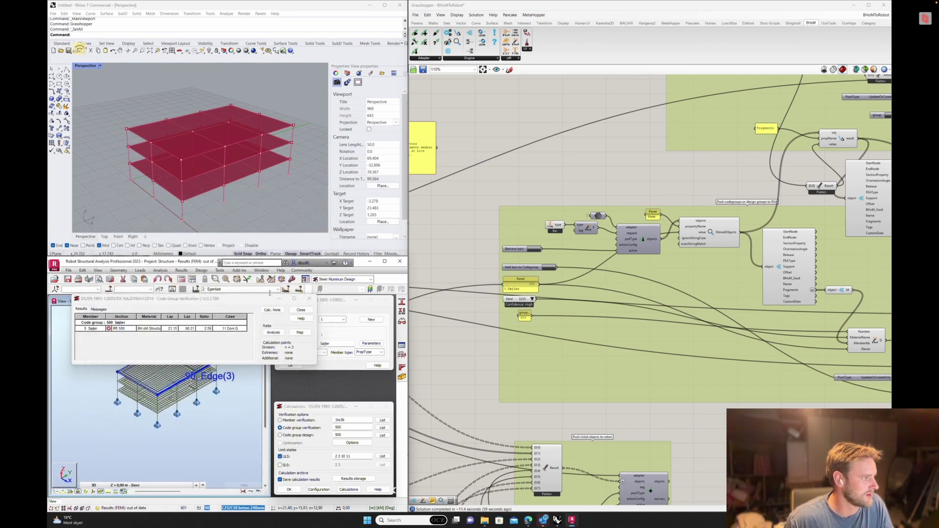
left_click(308, 299)
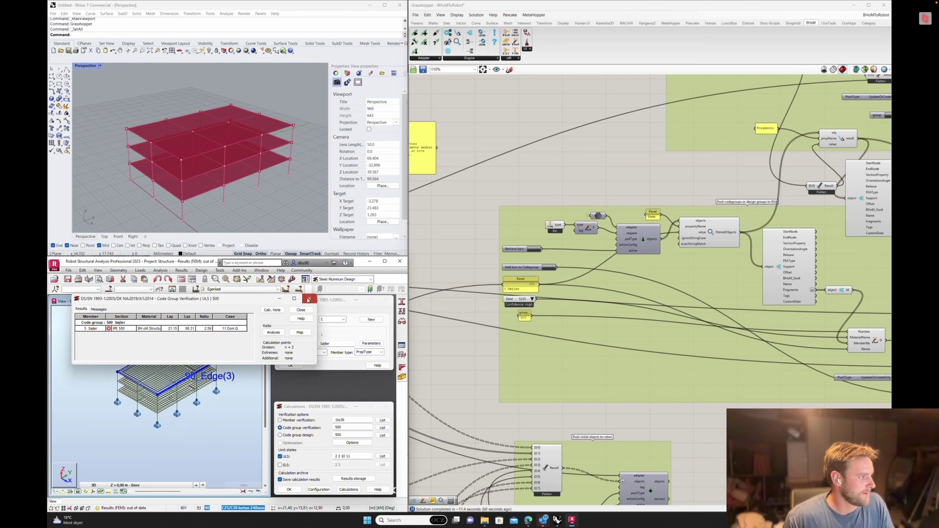
left_click(152, 353)
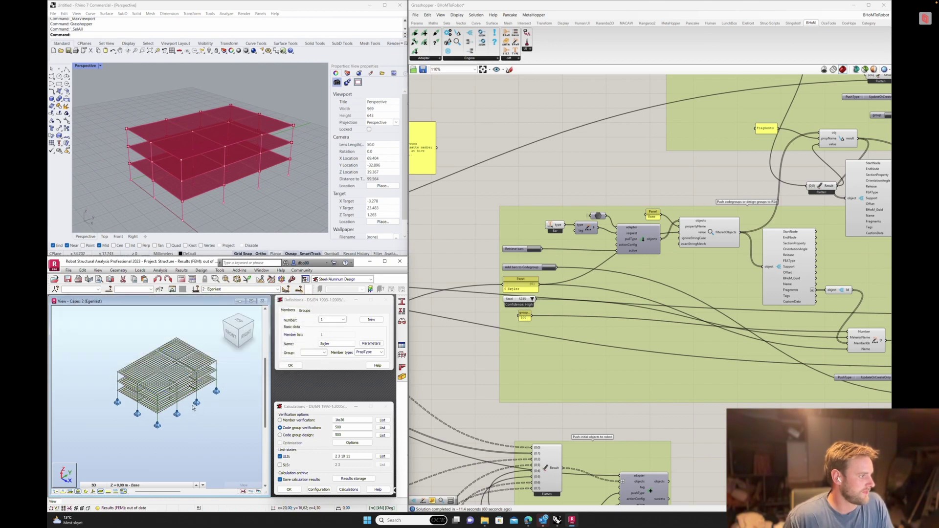
left_click_drag(89, 330, 267, 449)
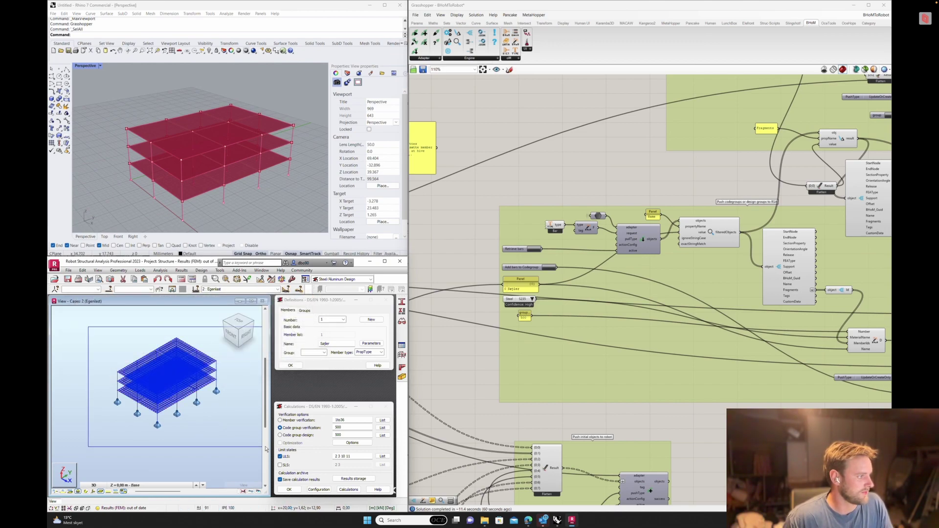
left_click(205, 443)
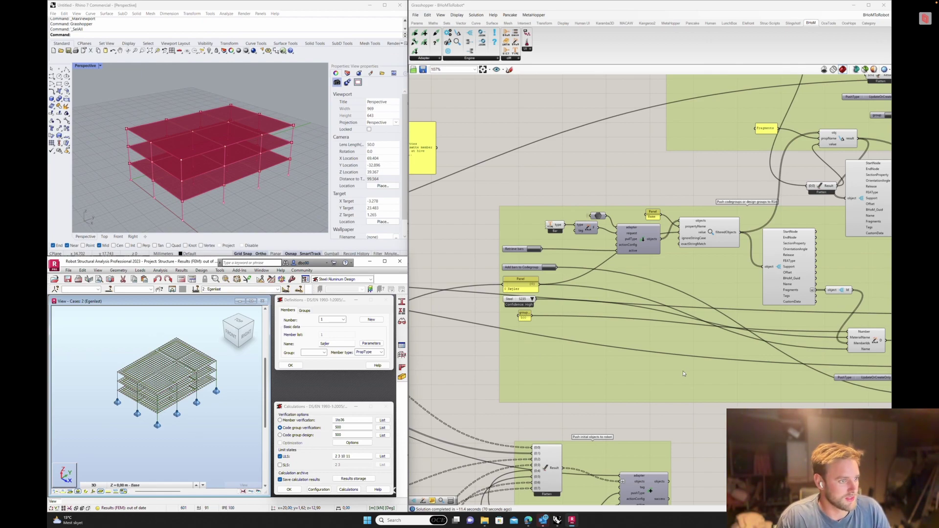
scroll(683, 373, "down", 5)
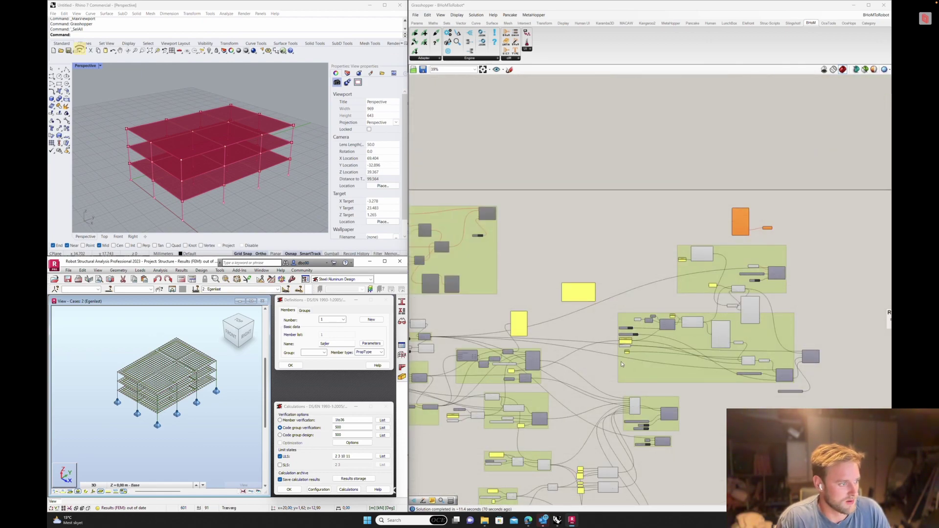
right_click_drag(587, 377, 659, 347)
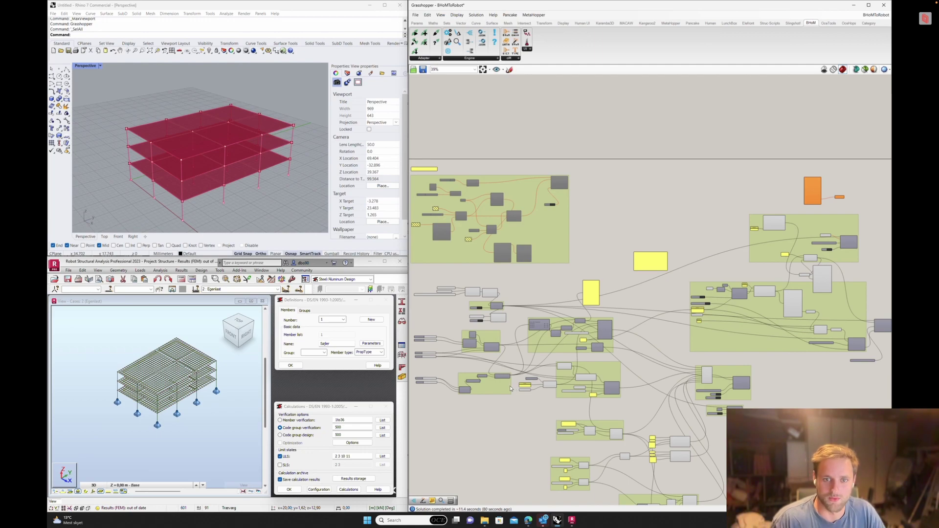
right_click_drag(504, 434, 546, 402)
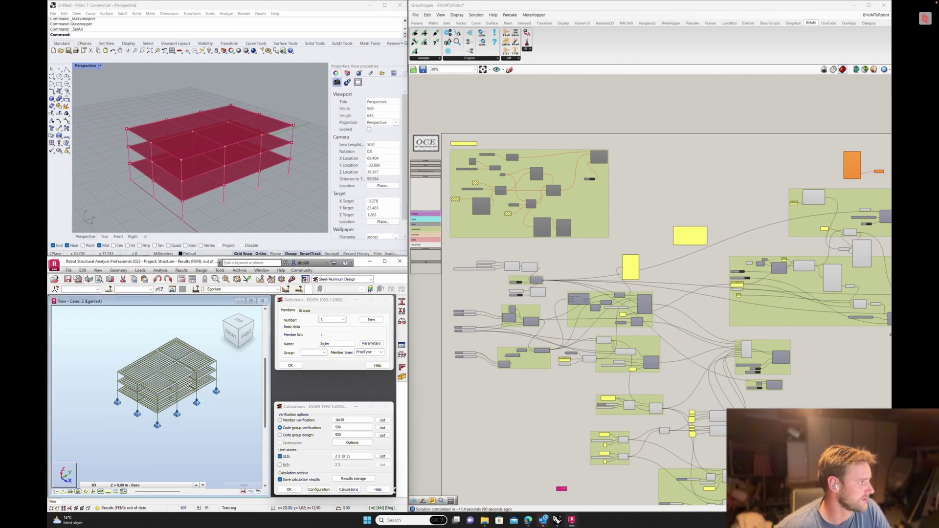
left_click(68, 271)
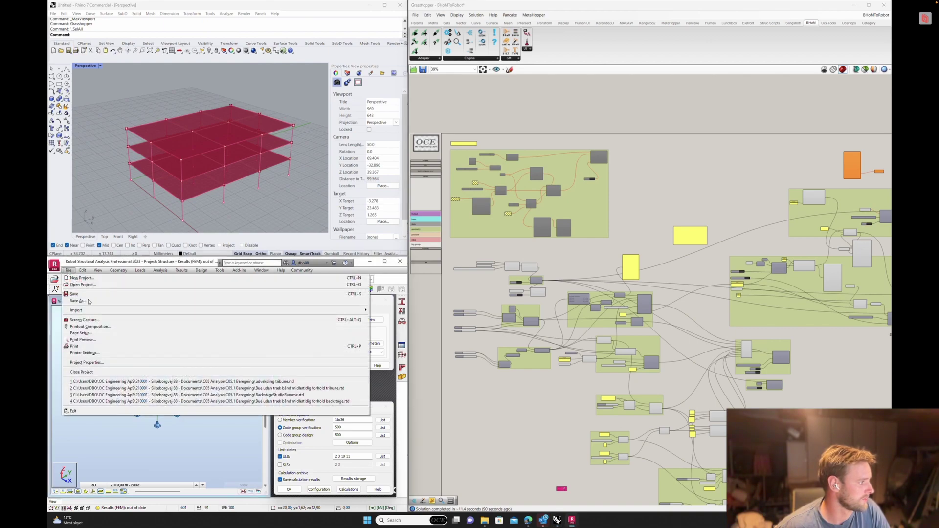
left_click(94, 347)
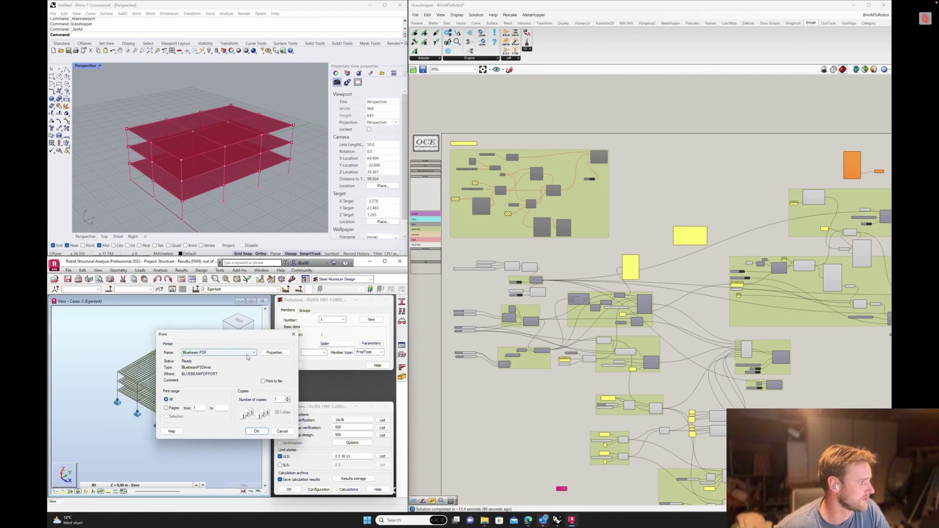
left_click(293, 334)
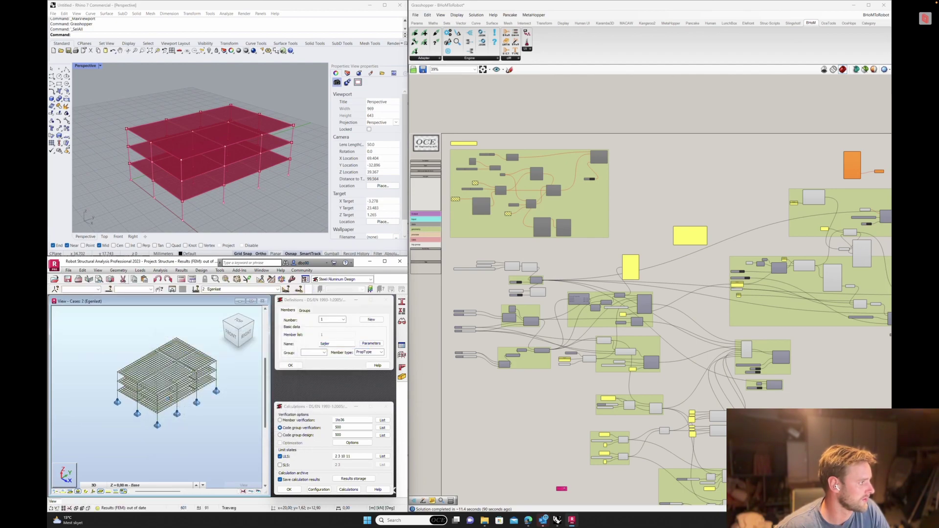
Step: Open the printout composition wizard and load the contents of the Det meste template into the report
left_click(68, 270)
left_click(96, 327)
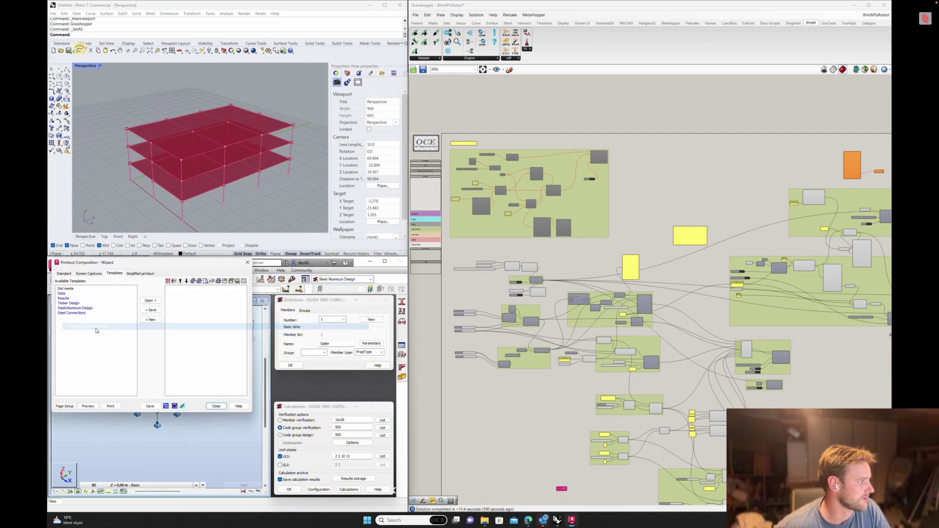
left_click(64, 288)
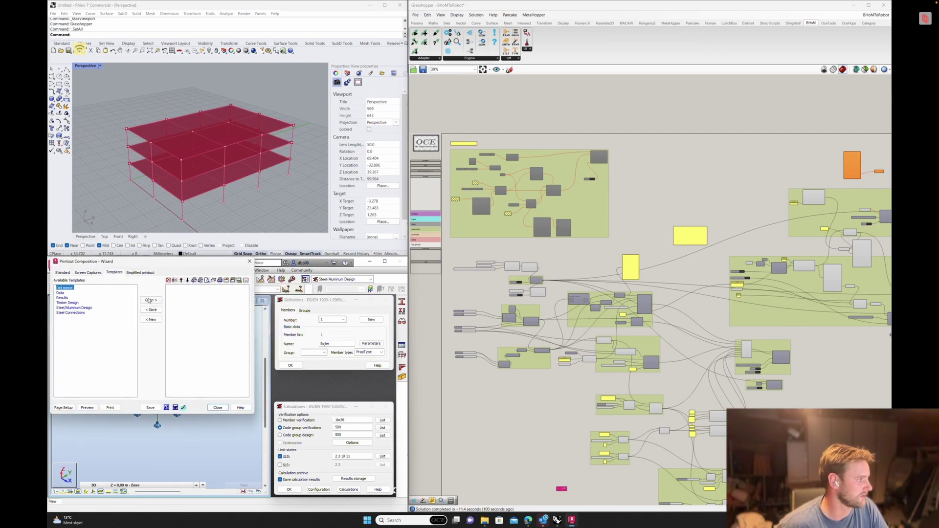
left_click(150, 300)
left_click(141, 347)
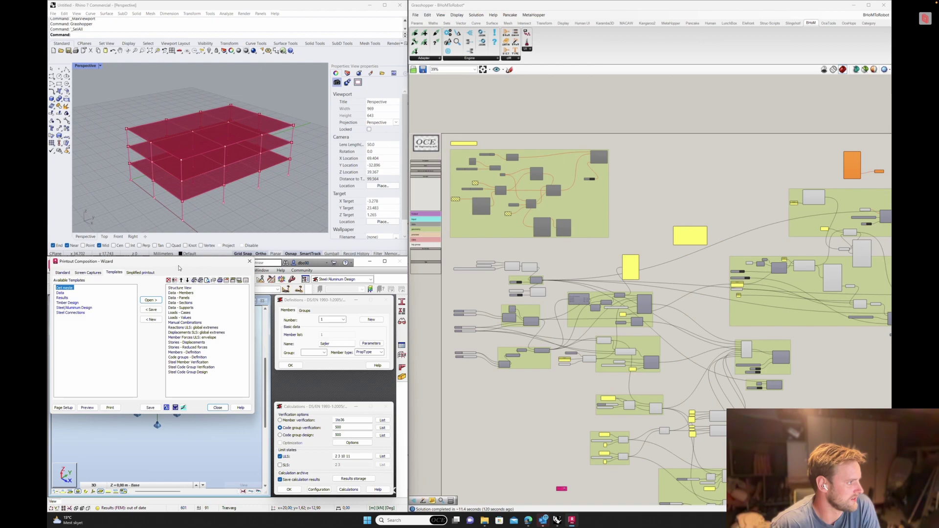
left_click_drag(179, 268, 189, 271)
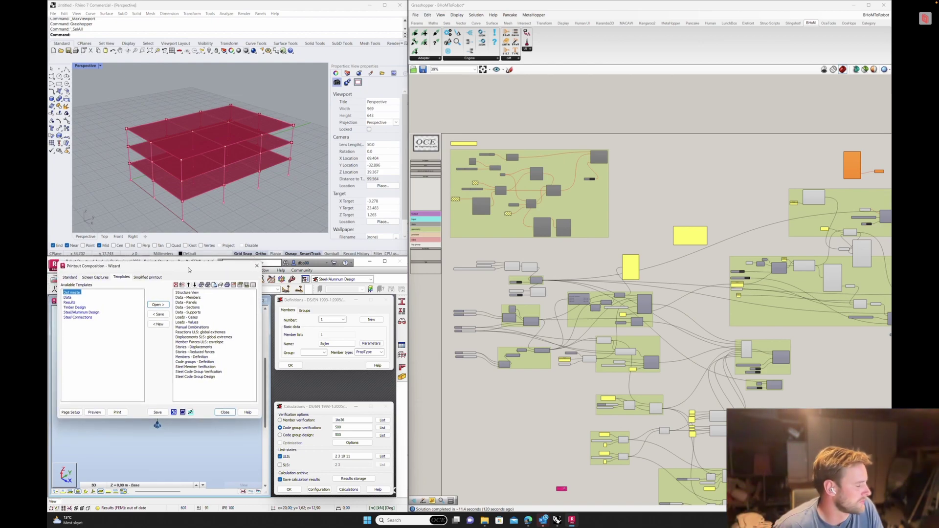
left_click_drag(191, 270, 219, 269)
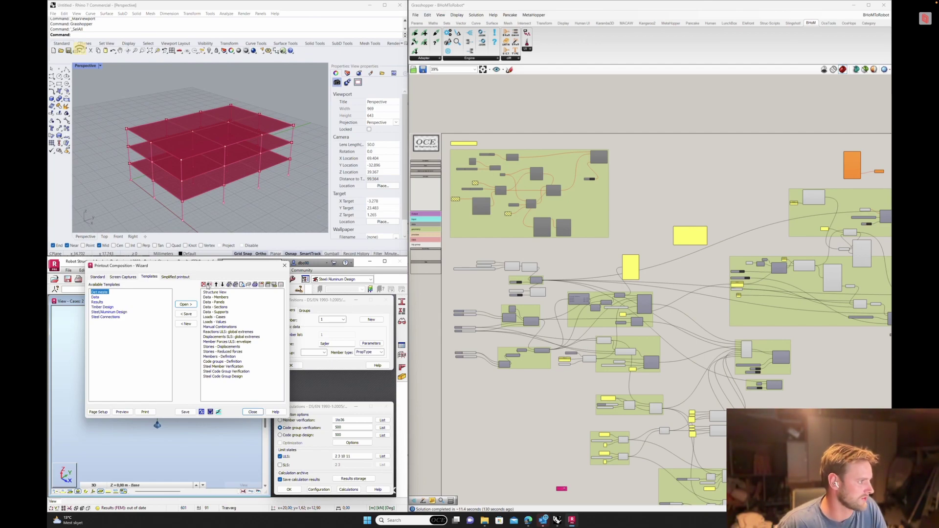
left_click_drag(202, 268, 208, 270)
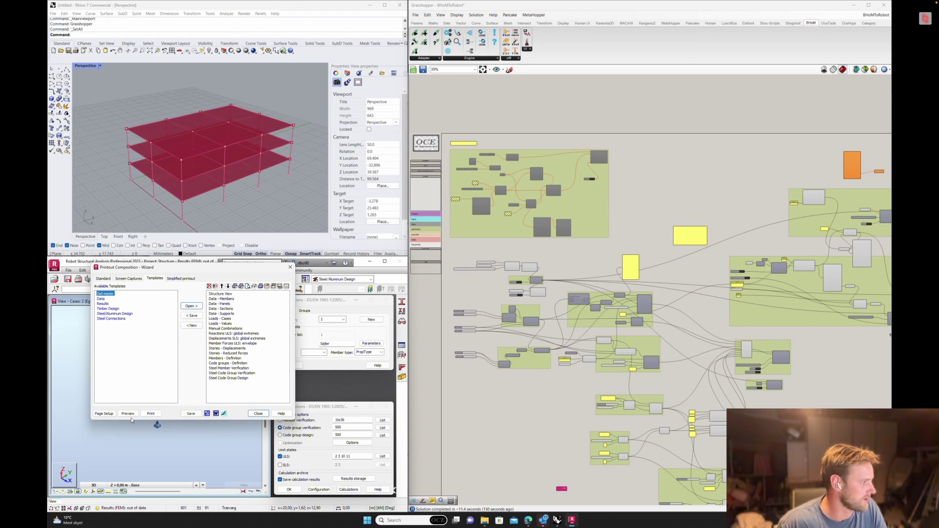
Step: Print all pages of the report with Bluebeam PDF and save it to the Desktop, replacing the existing Robot Structural Analysis Professional 2023.pdf
left_click(155, 414)
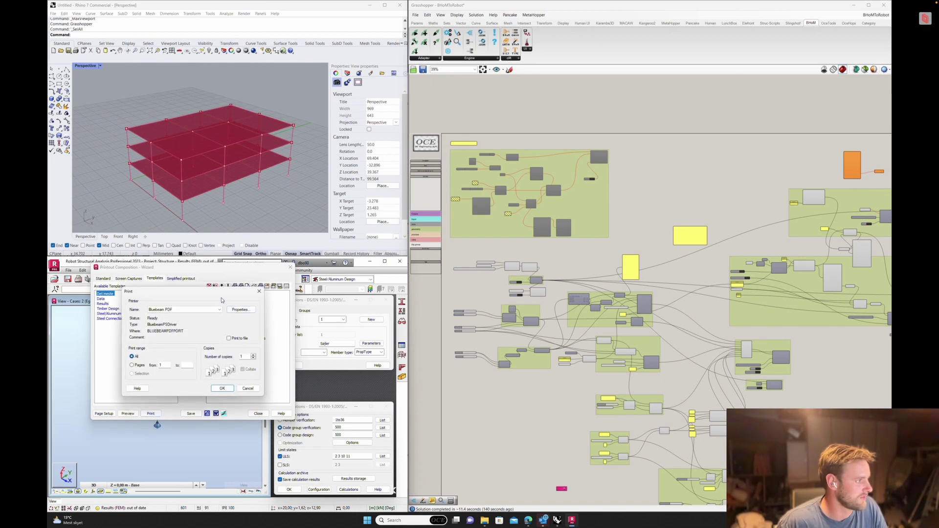
left_click_drag(221, 293, 269, 300)
left_click(268, 317)
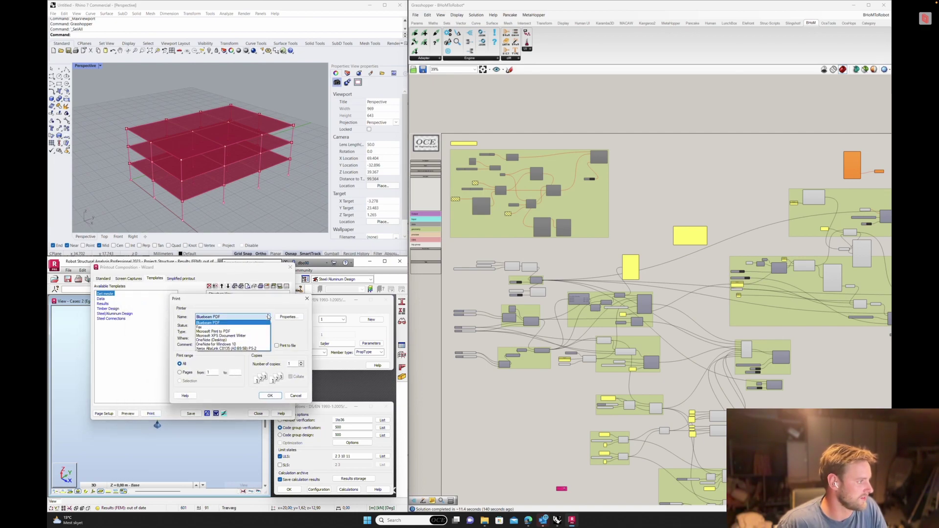
left_click(227, 323)
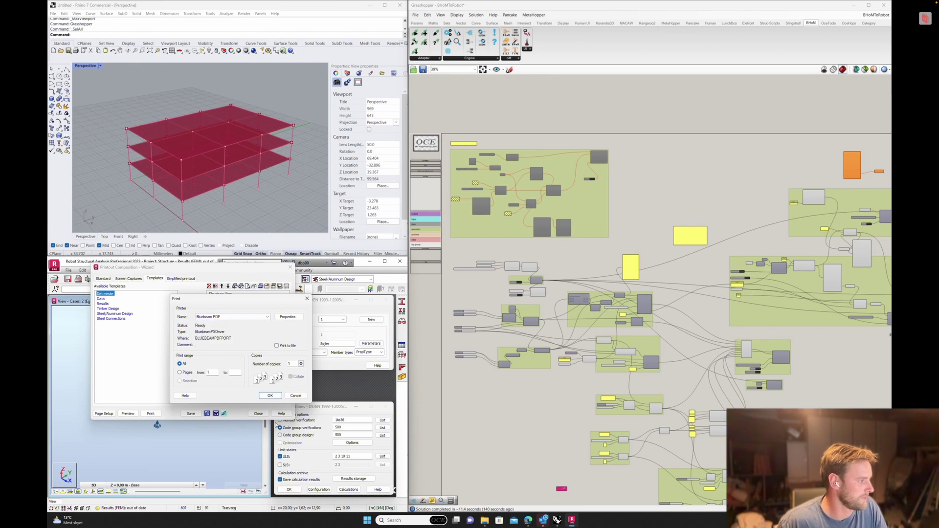
left_click(270, 396)
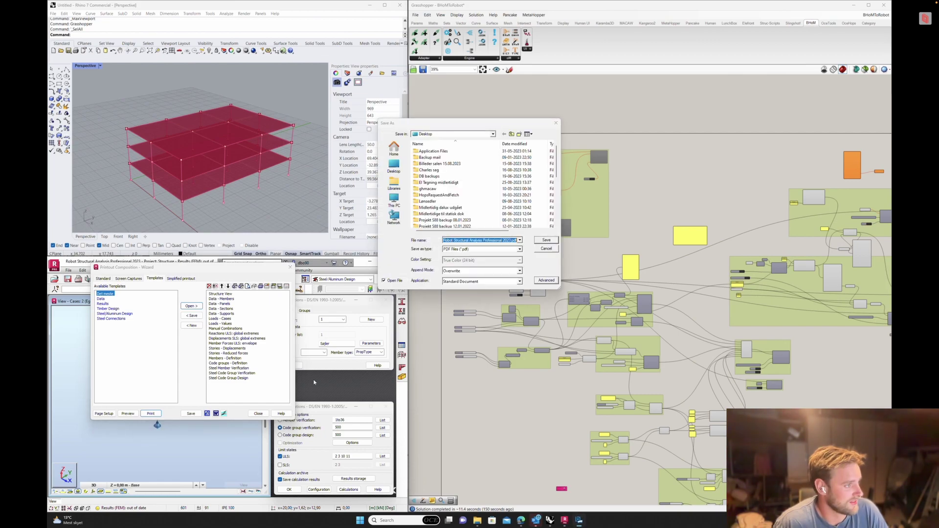
left_click(544, 241)
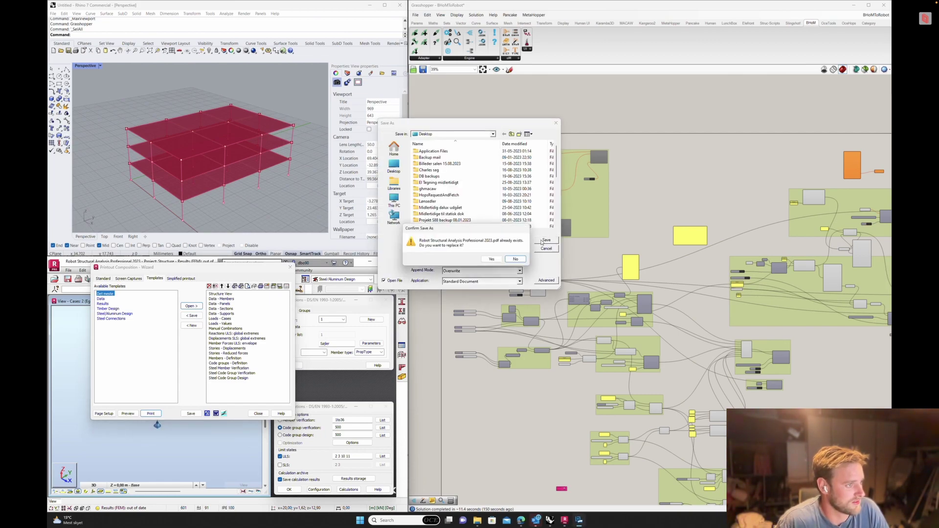
left_click(492, 259)
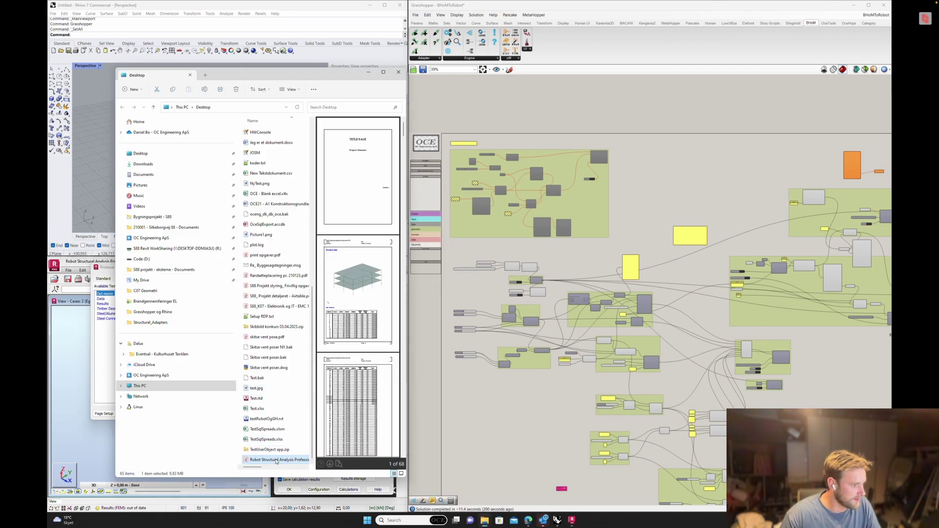
Step: Open the printed Robot Structural Analysis PDF from the Desktop folder and review its member, panel, section and support data
double_click(276, 460)
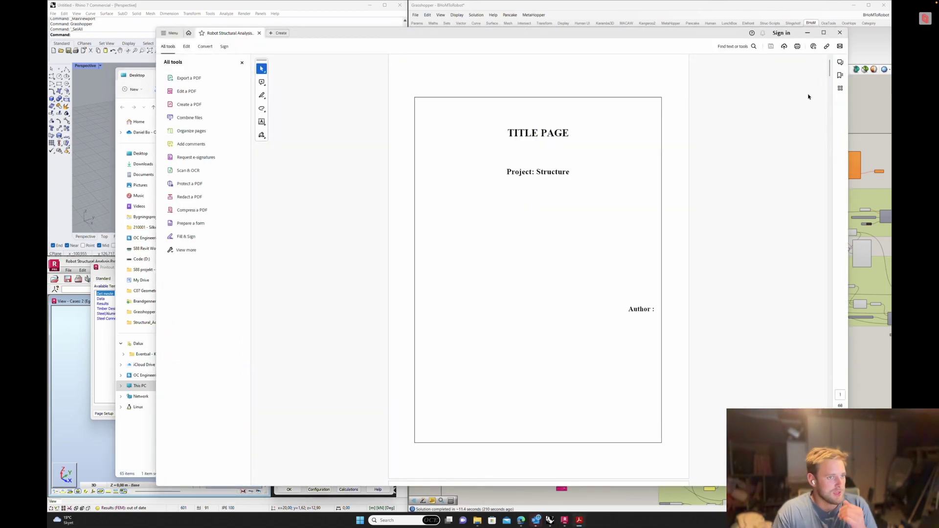
left_click_drag(830, 71, 835, 89)
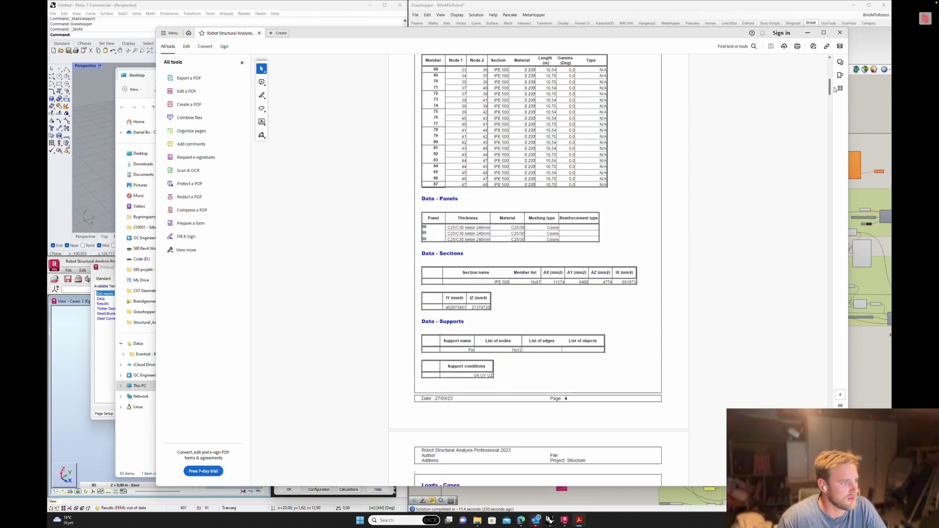
double_click(522, 228)
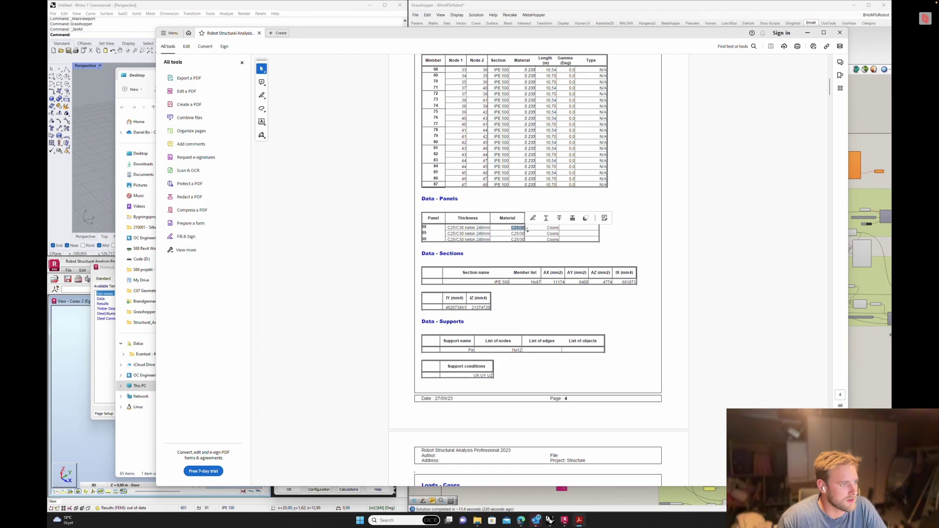
left_click(635, 227)
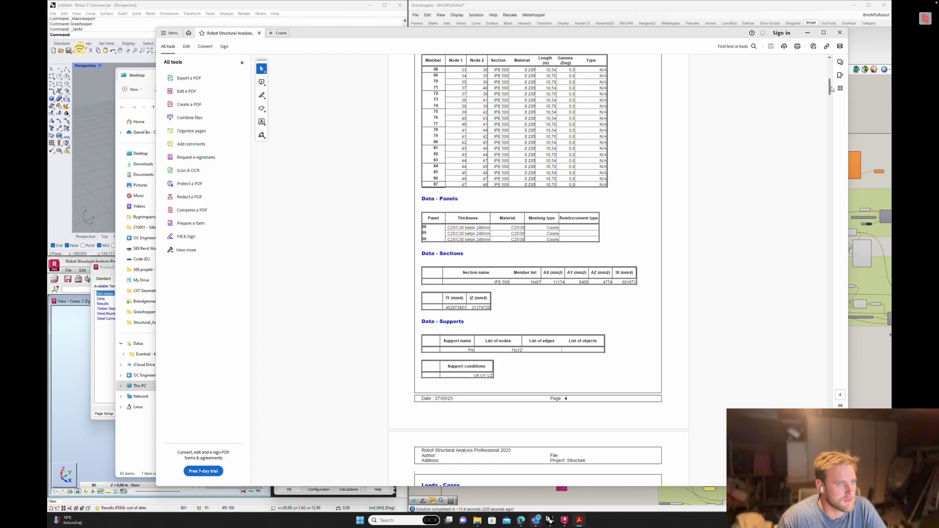
Step: Review the load cases and load values in the PDF report
scroll(830, 90, "down", 3)
scroll(830, 90, "down", 5)
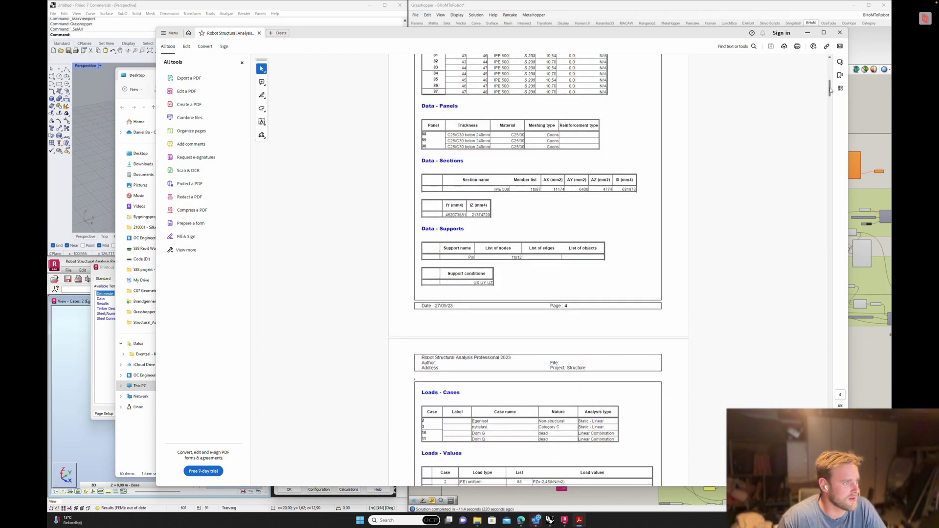
scroll(830, 90, "down", 6)
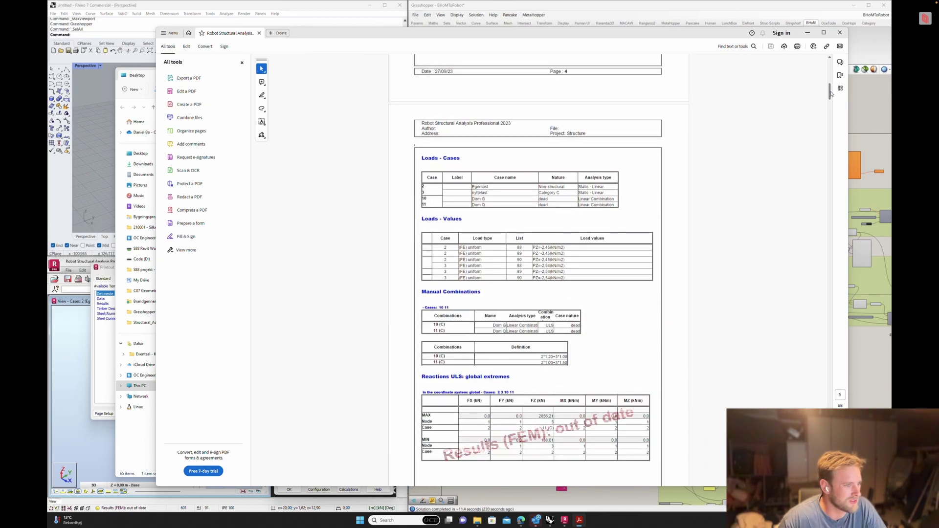
scroll(830, 93, "down", 2)
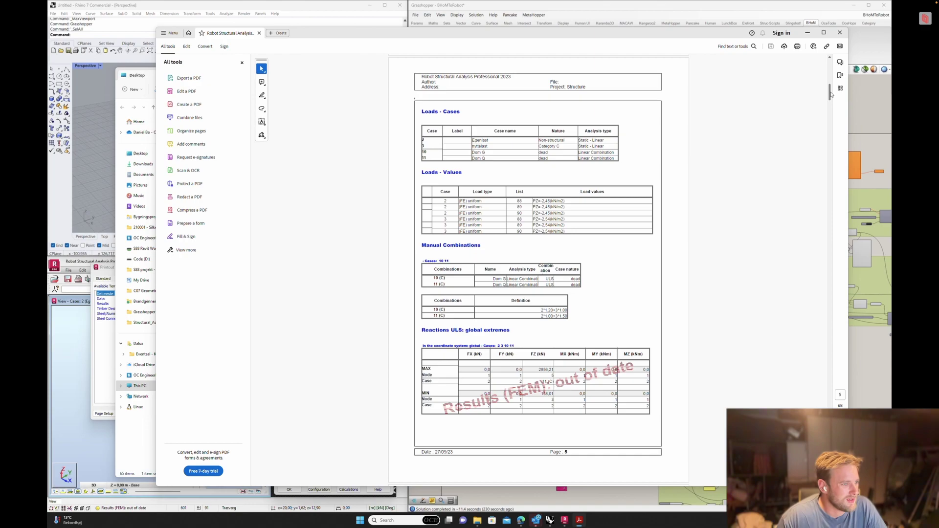
scroll(830, 94, "down", 1)
scroll(830, 94, "up", 3)
scroll(830, 94, "down", 5)
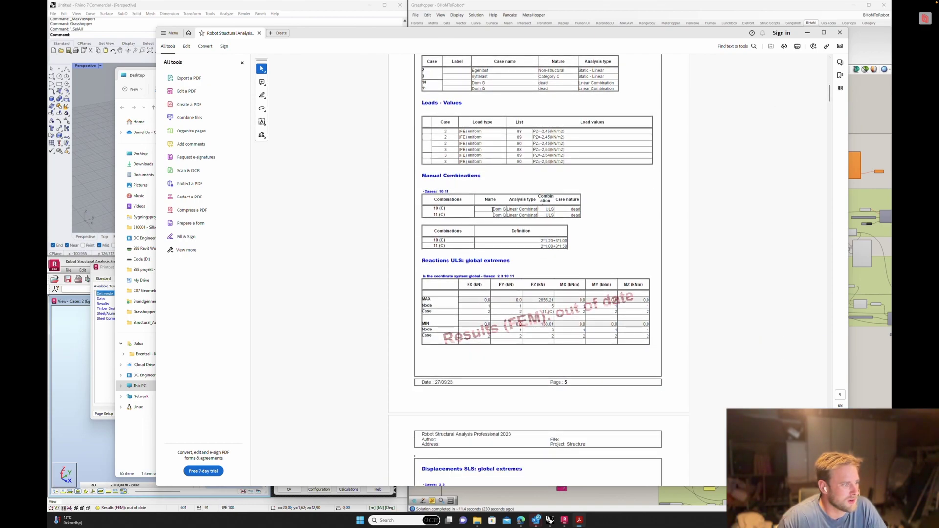
Step: Examine the Manual Combinations tables in the report, checking the case names, natures and combination definitions
left_click_drag(487, 217, 582, 215)
left_click(568, 215)
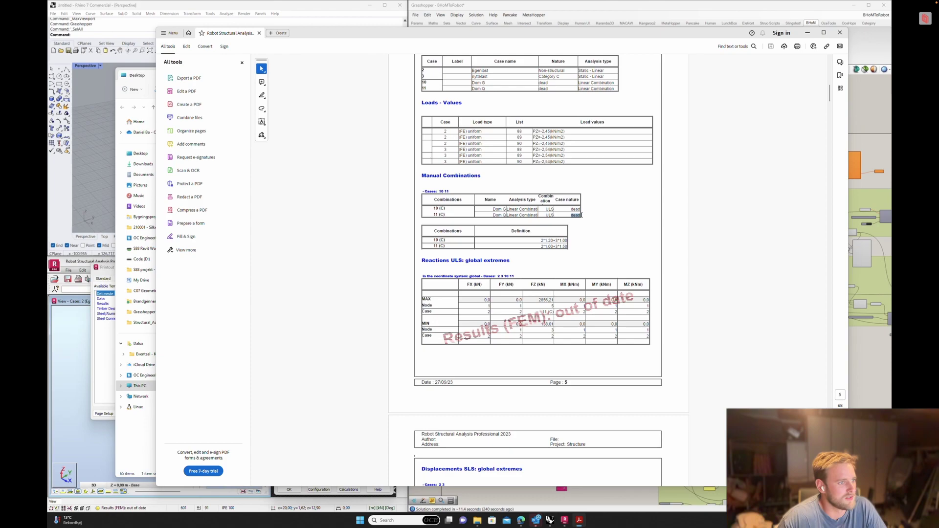
left_click(585, 220)
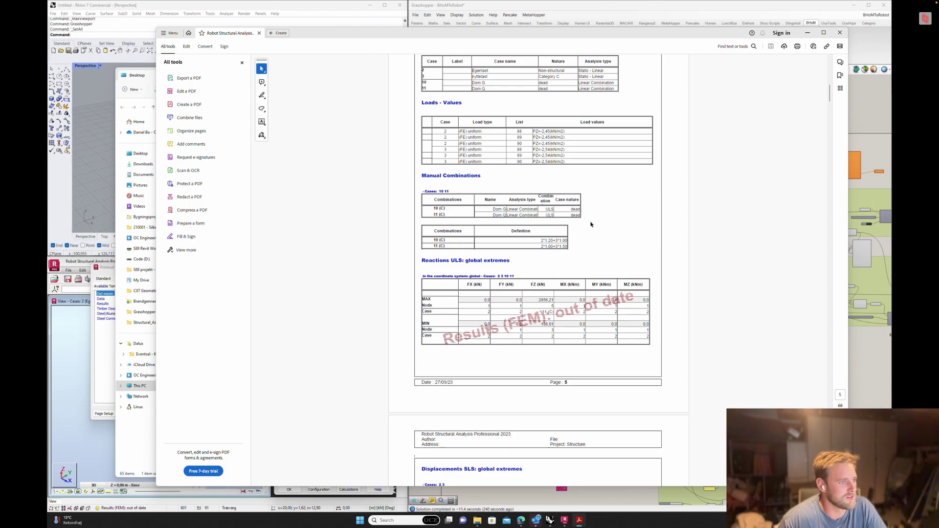
scroll(831, 94, "down", 3)
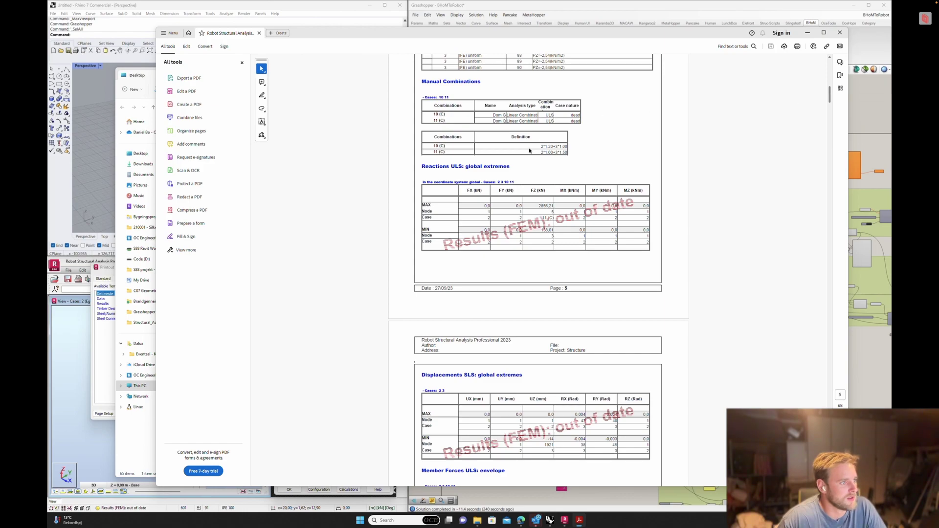
left_click_drag(541, 146, 568, 147)
left_click(550, 147)
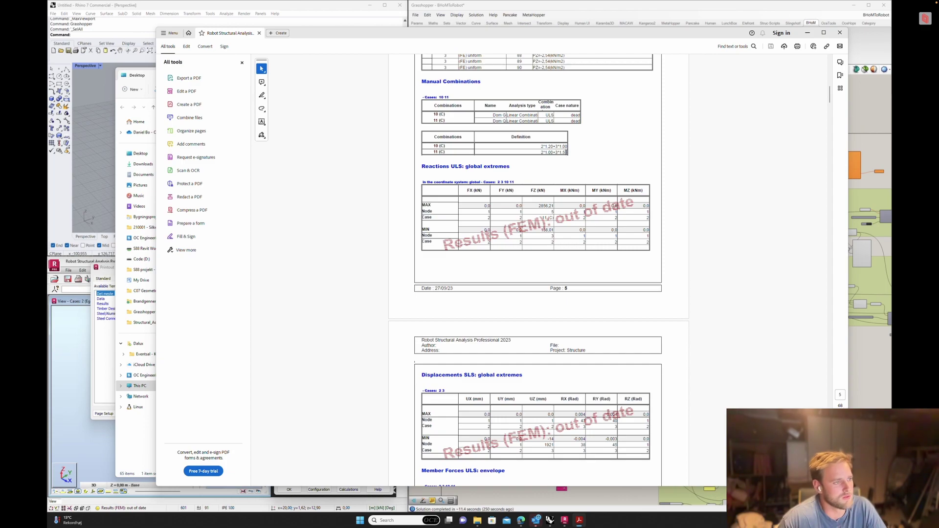
left_click_drag(436, 138, 576, 167)
left_click(576, 167)
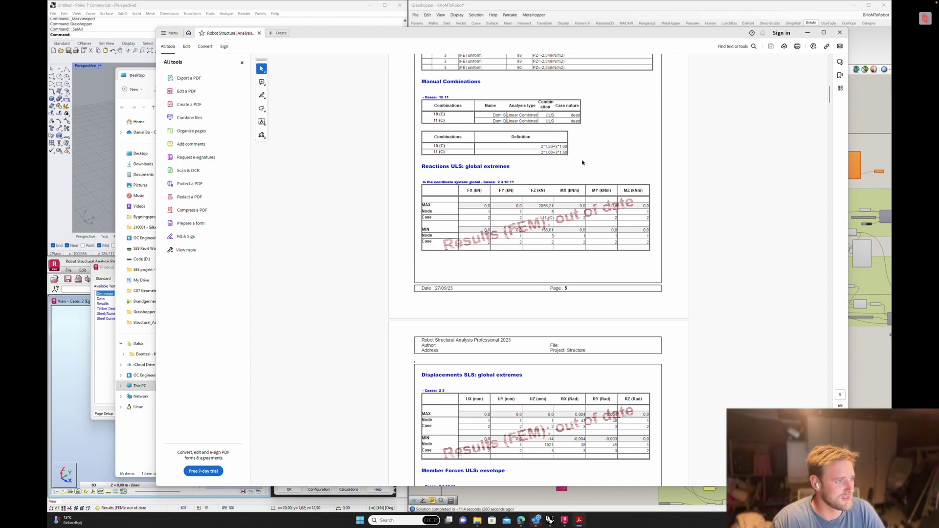
Step: Review the member force results and the steel code group verification and design pages at the report's end, and close the PDF
scroll(601, 181, "down", 3)
scroll(602, 181, "down", 20)
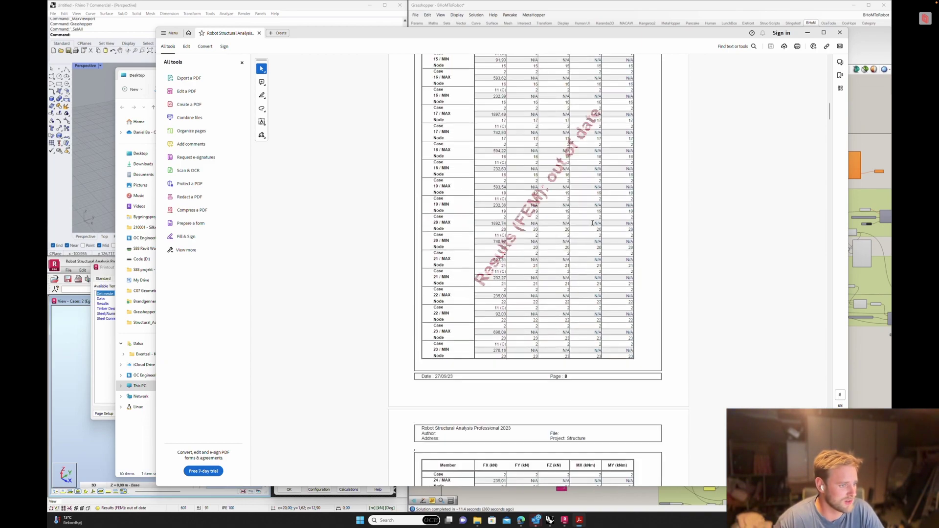
left_click_drag(829, 113, 795, 435)
scroll(537, 257, "down", 3)
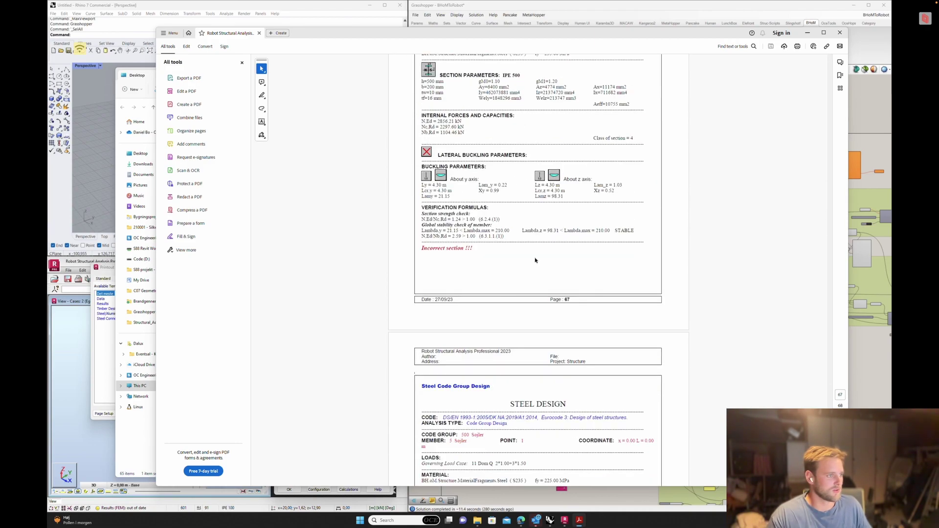
scroll(508, 287, "down", 2)
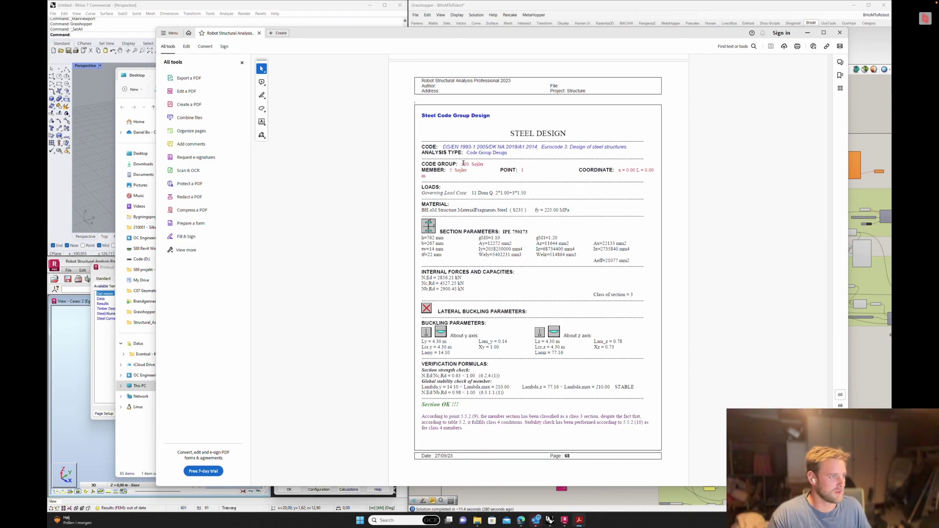
left_click(482, 182)
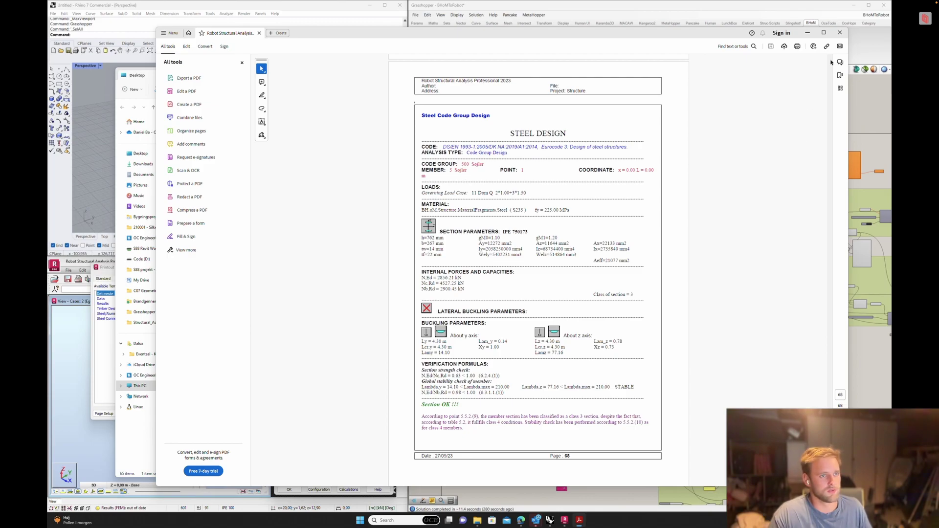
left_click(841, 33)
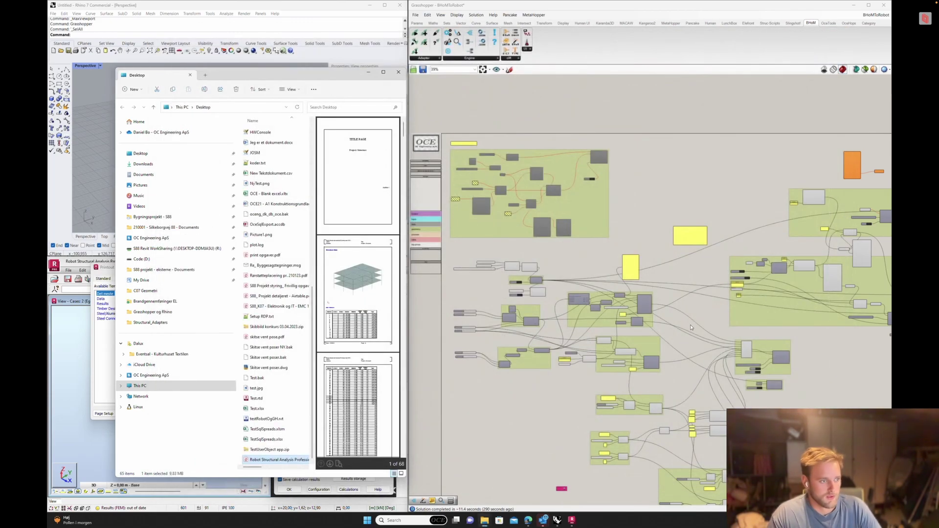